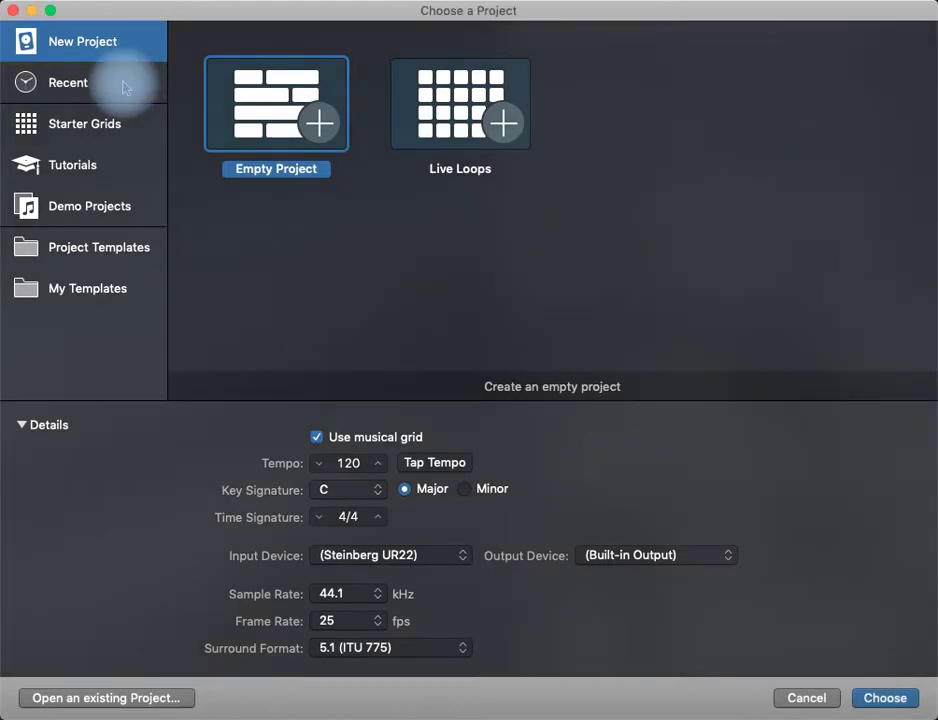
Browse the recent projects, starter grids, tutorials, demo projects and project templates in the project chooser.
{"action": "left_click", "coordinate": [75, 86]}
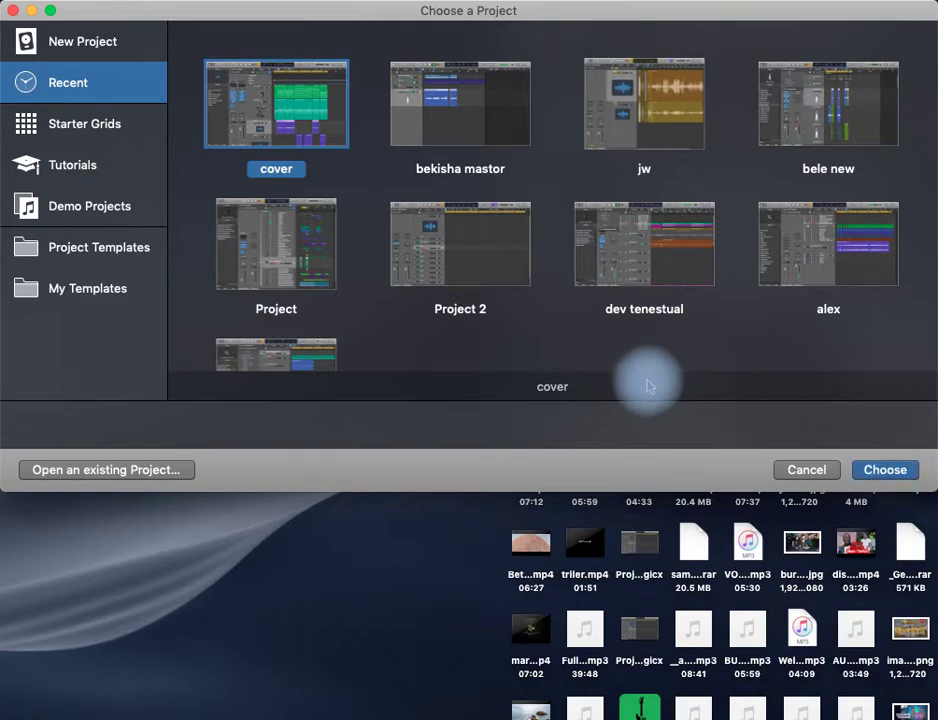
{"action": "left_click", "coordinate": [112, 128]}
{"action": "left_click", "coordinate": [108, 164]}
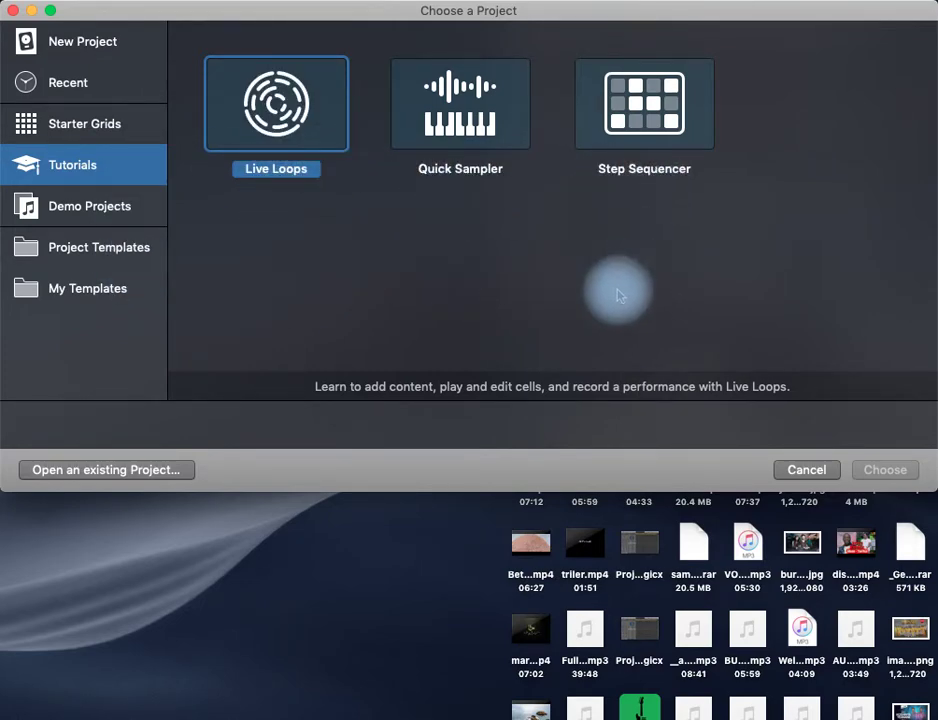
{"action": "left_click", "coordinate": [126, 212]}
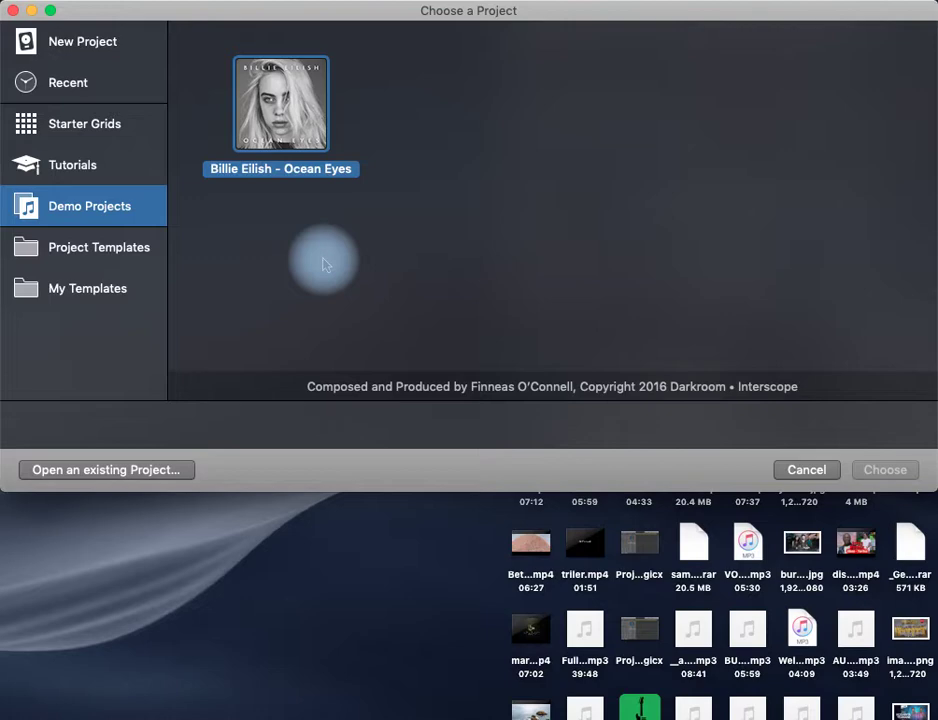
{"action": "mouse_move", "coordinate": [274, 167]}
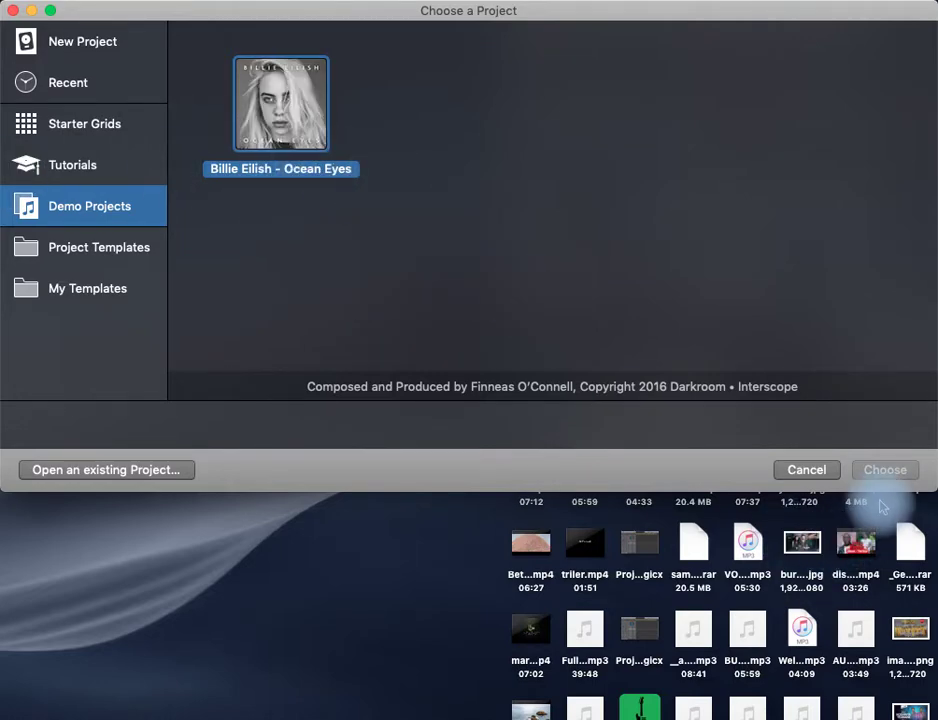
{"action": "left_click", "coordinate": [128, 262]}
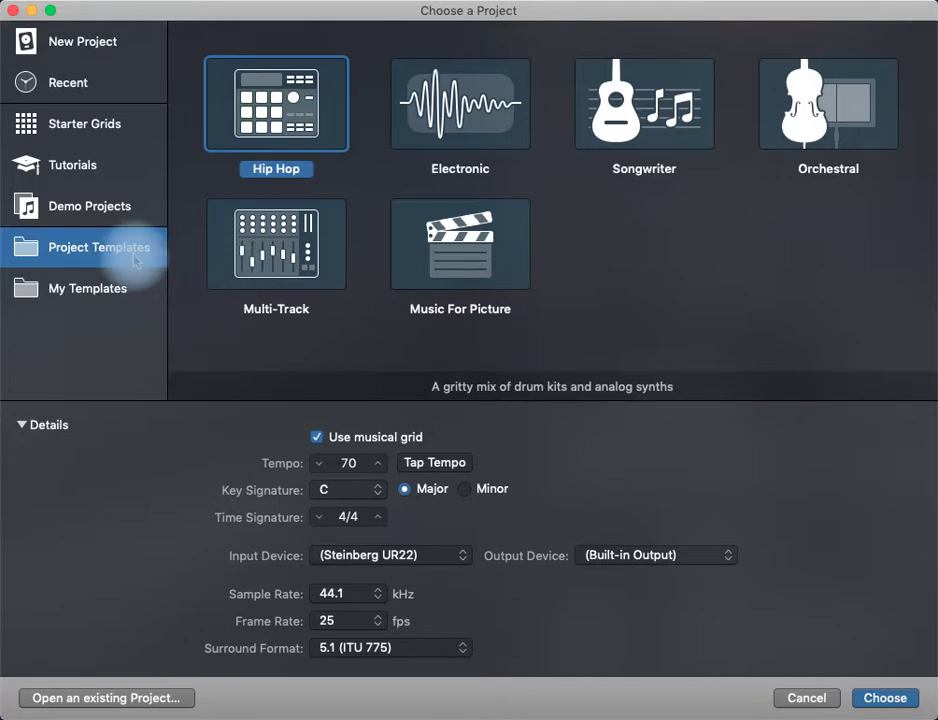
Create a new empty project with the Steinberg UR22 as the input device, and dismiss the audio interface notice.
{"action": "left_click", "coordinate": [110, 50]}
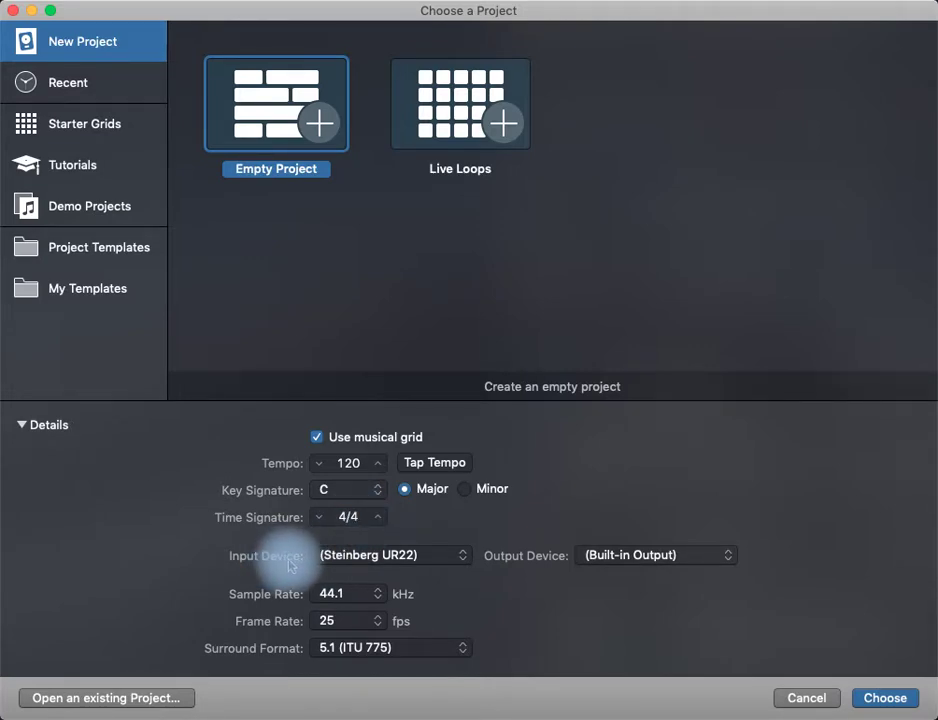
{"action": "left_click", "coordinate": [382, 561]}
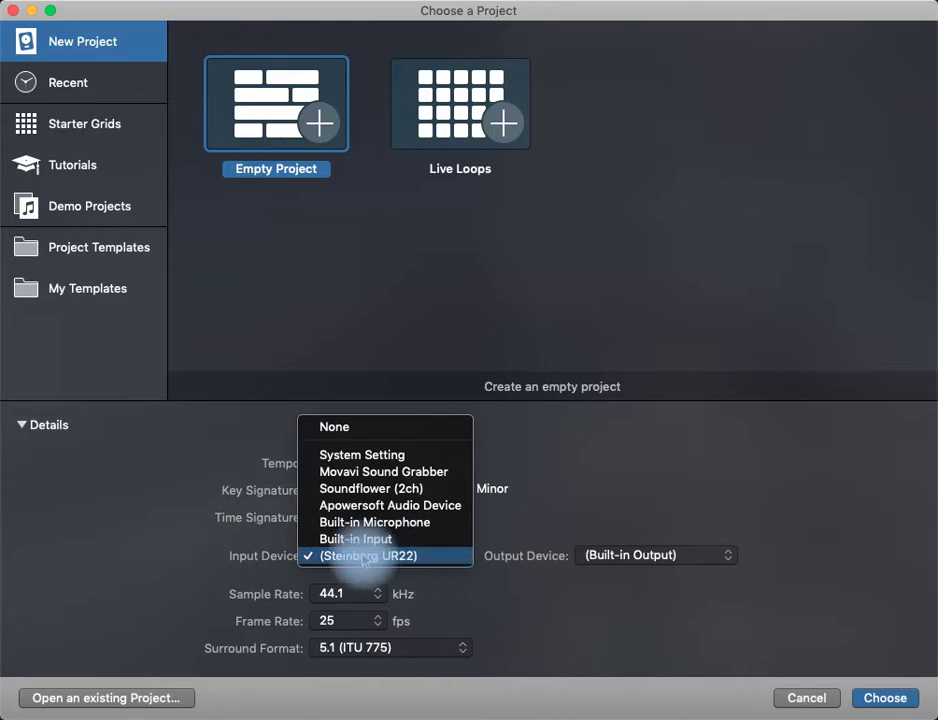
{"action": "left_click", "coordinate": [416, 557]}
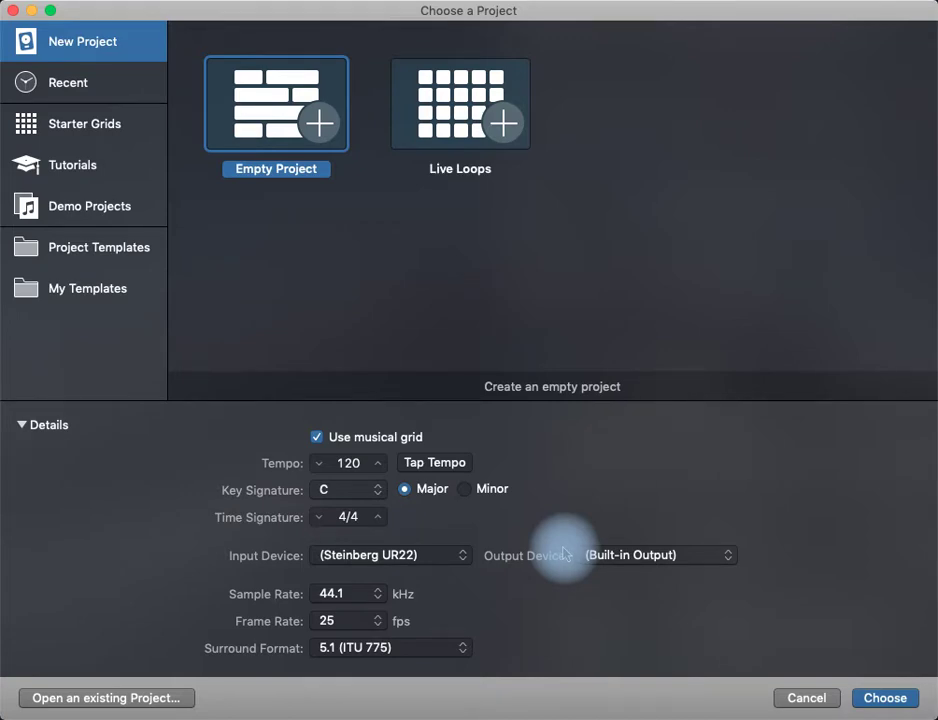
{"action": "left_click", "coordinate": [884, 698]}
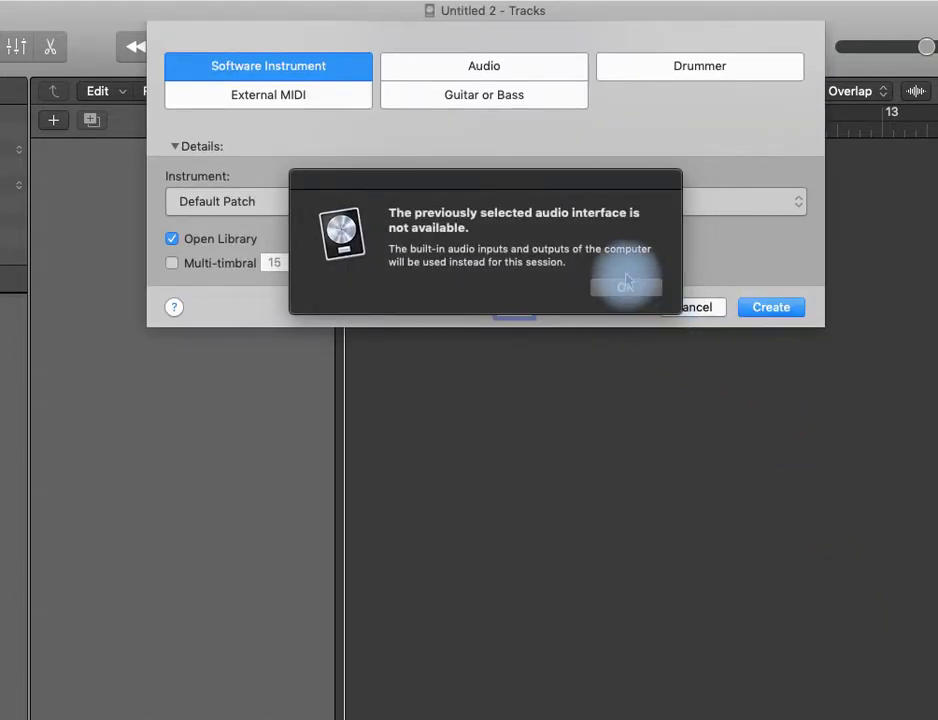
{"action": "left_click", "coordinate": [624, 285]}
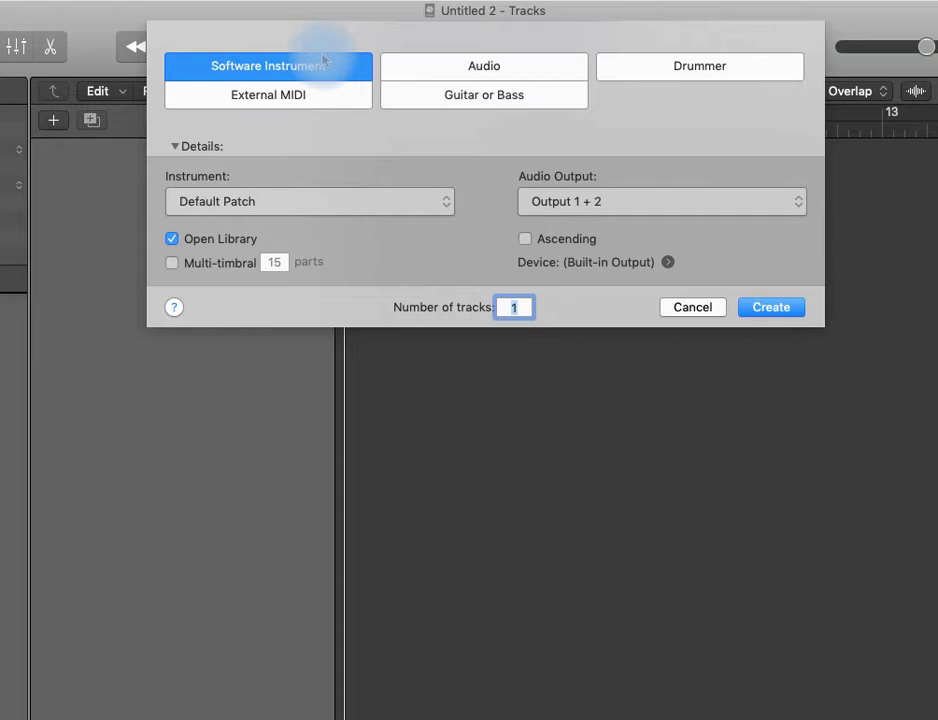
Add one software instrument track with the default patch after viewing the audio track options.
{"action": "left_click", "coordinate": [452, 66]}
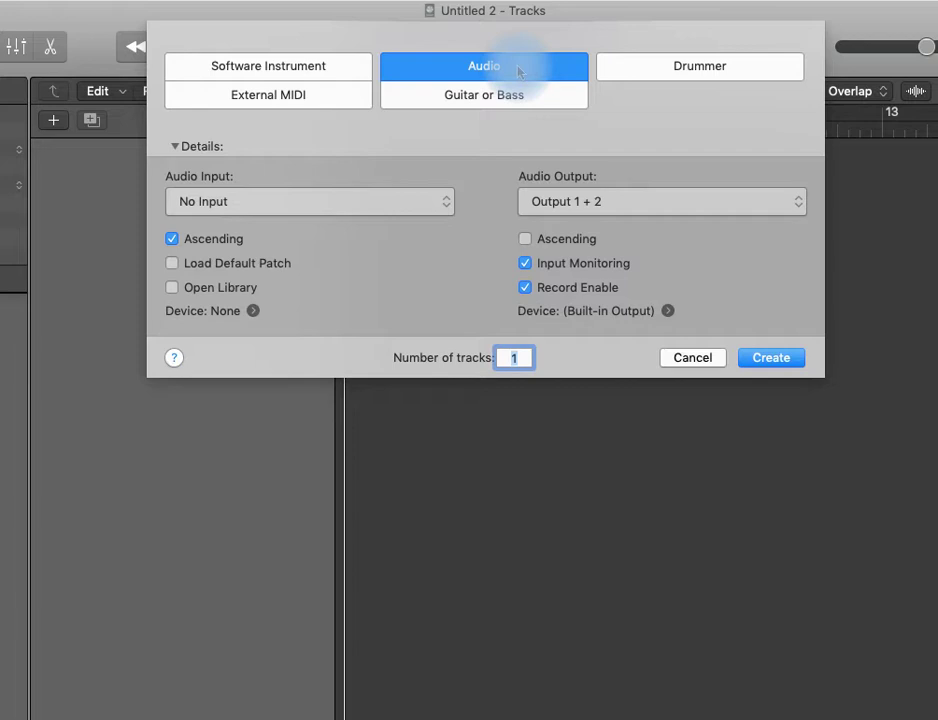
{"action": "left_click", "coordinate": [331, 70]}
{"action": "left_click", "coordinate": [772, 310]}
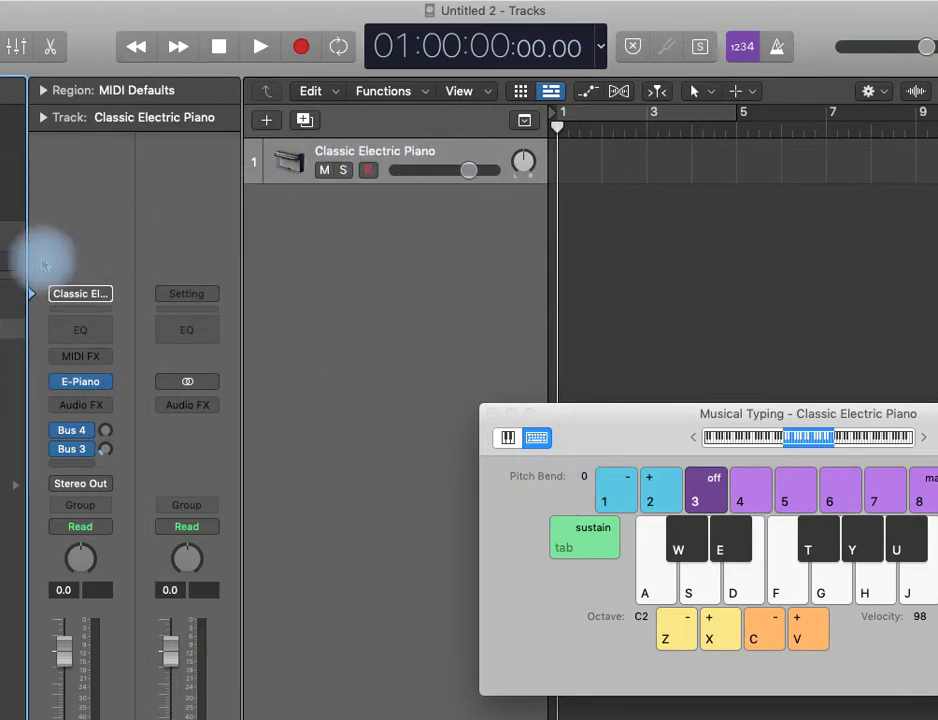
Play a few notes on the Musical Typing keyboard to audition the electric piano.
{"action": "left_click", "coordinate": [873, 600]}
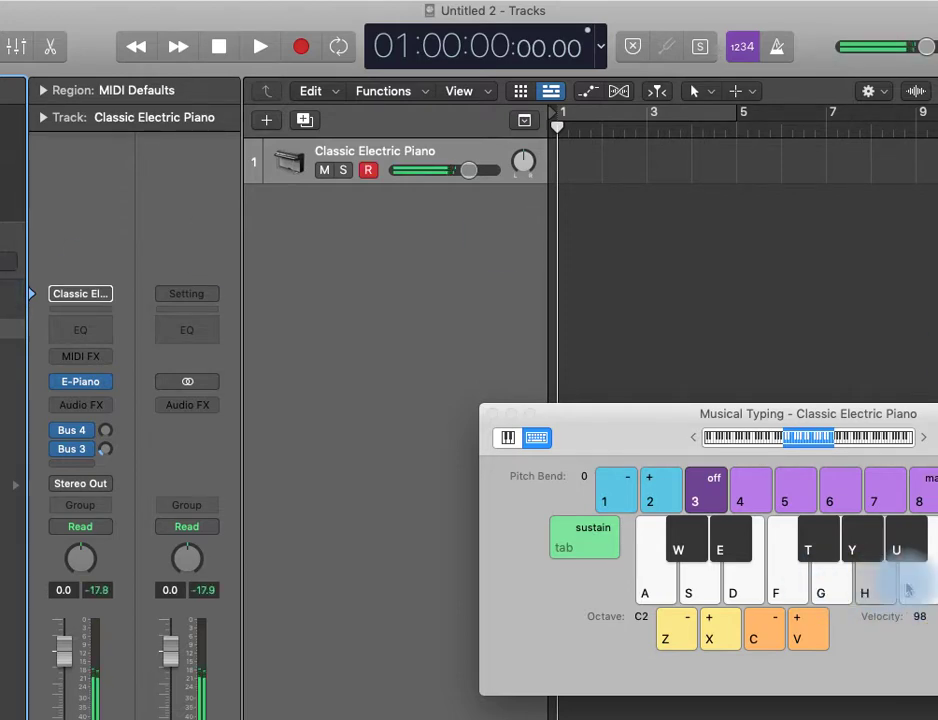
{"action": "left_click", "coordinate": [848, 561]}
{"action": "left_click", "coordinate": [840, 580]}
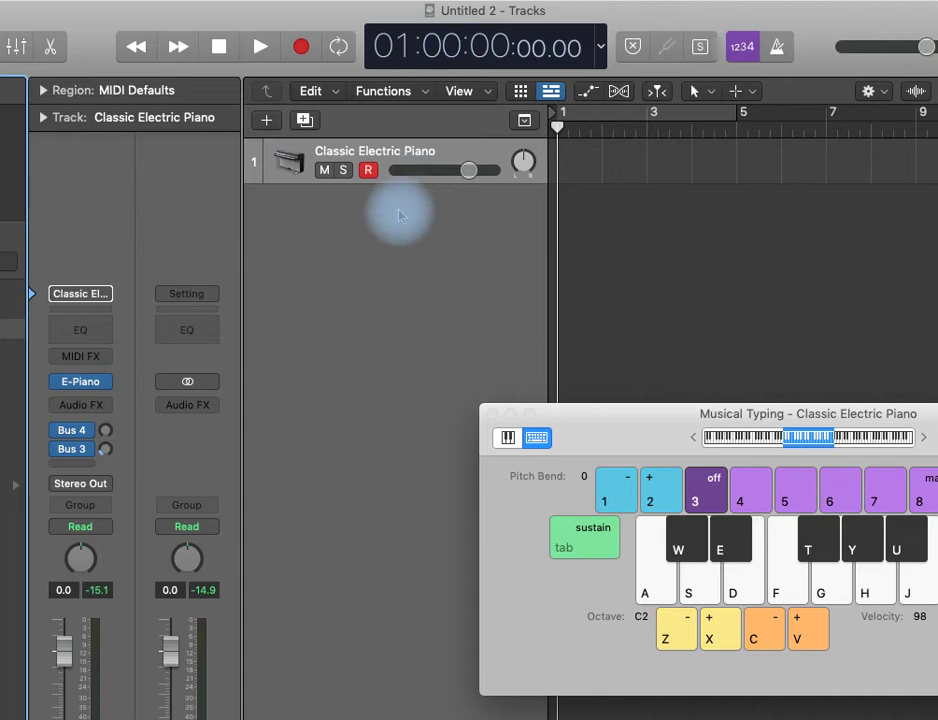
Add one audio track with no input and output 1 + 2, and toggle its record-enable control.
{"action": "left_click", "coordinate": [267, 123]}
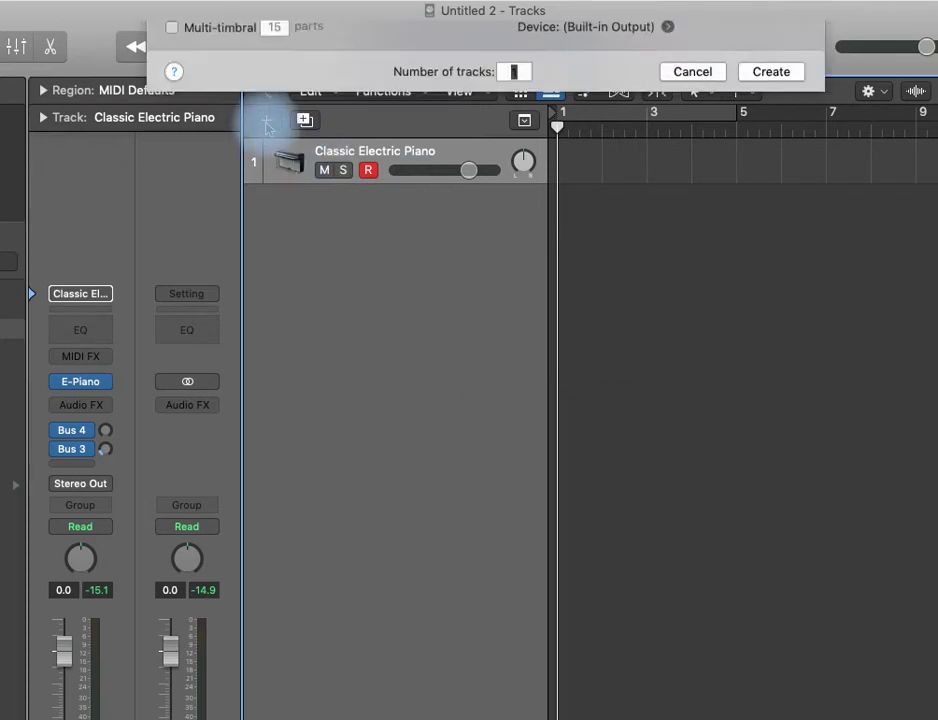
{"action": "left_click", "coordinate": [452, 76]}
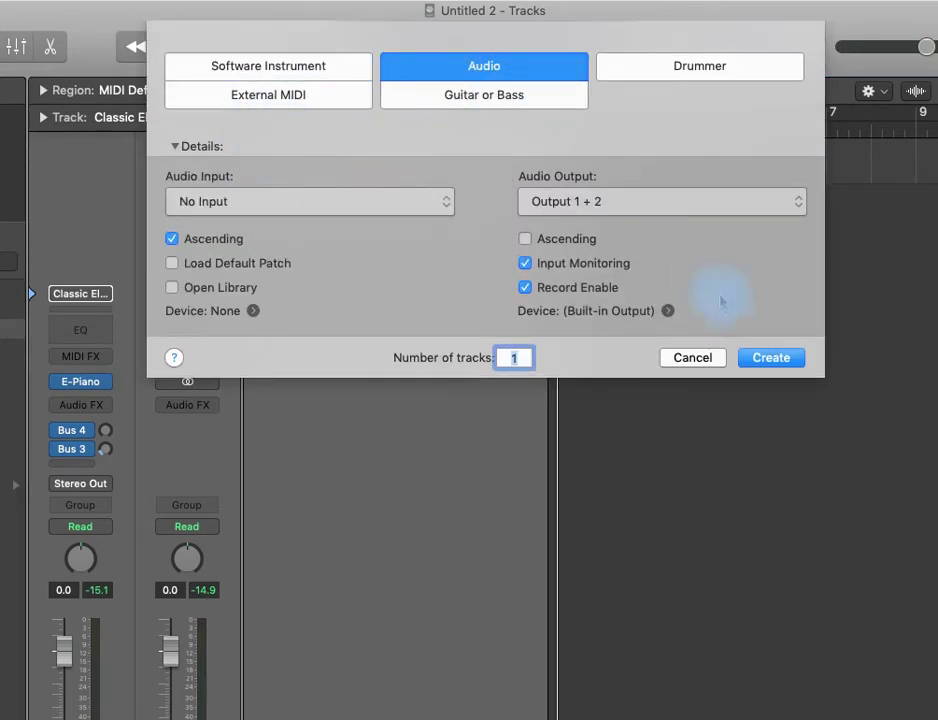
{"action": "left_click", "coordinate": [764, 356]}
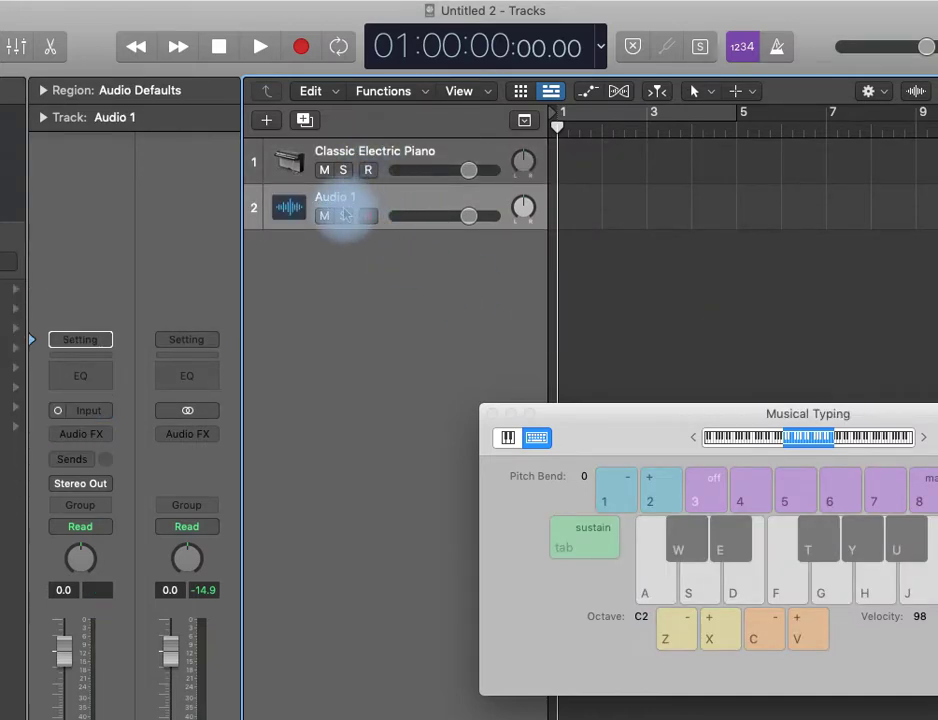
{"action": "left_click", "coordinate": [367, 215]}
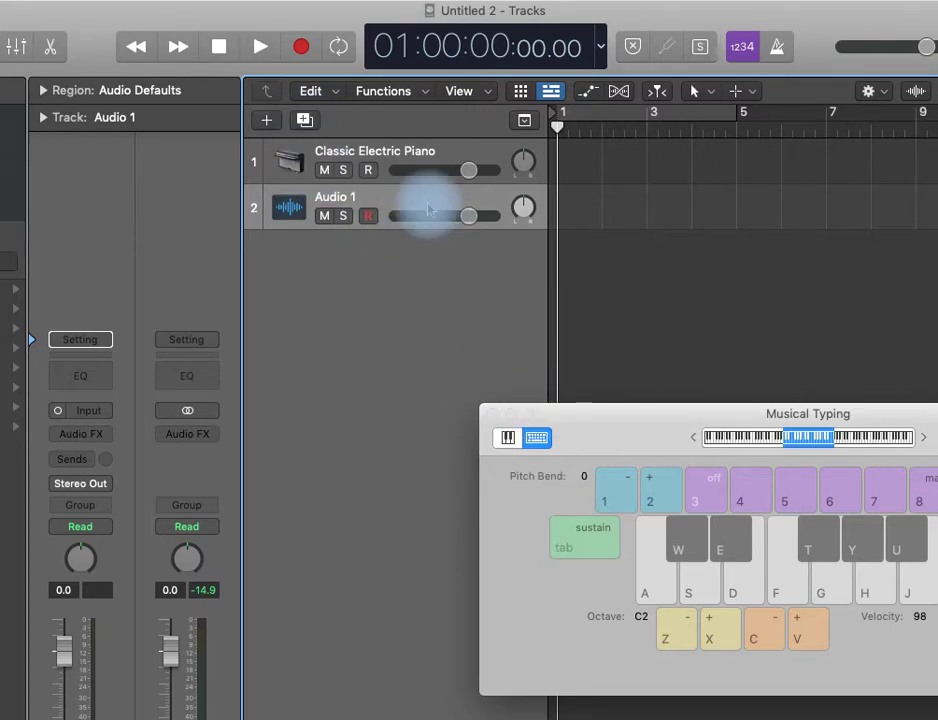
Select the Classic Electric Piano track and close the Musical Typing keyboard.
{"action": "left_click", "coordinate": [368, 158]}
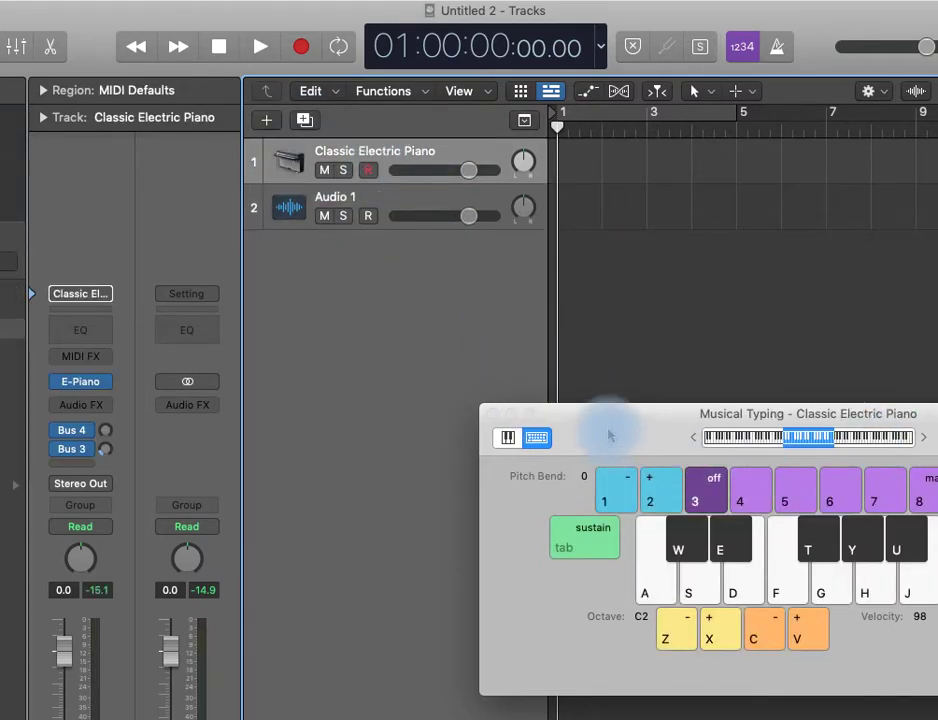
{"action": "left_click", "coordinate": [490, 414]}
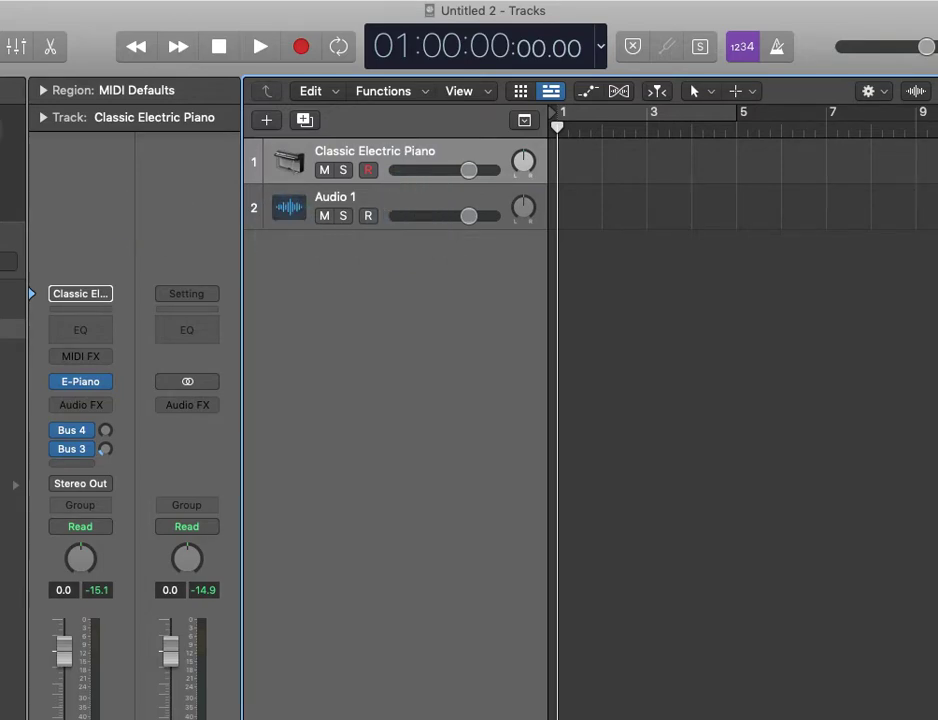
Hide the inspector, and toggle the library off and back on.
{"action": "key", "text": "i"}
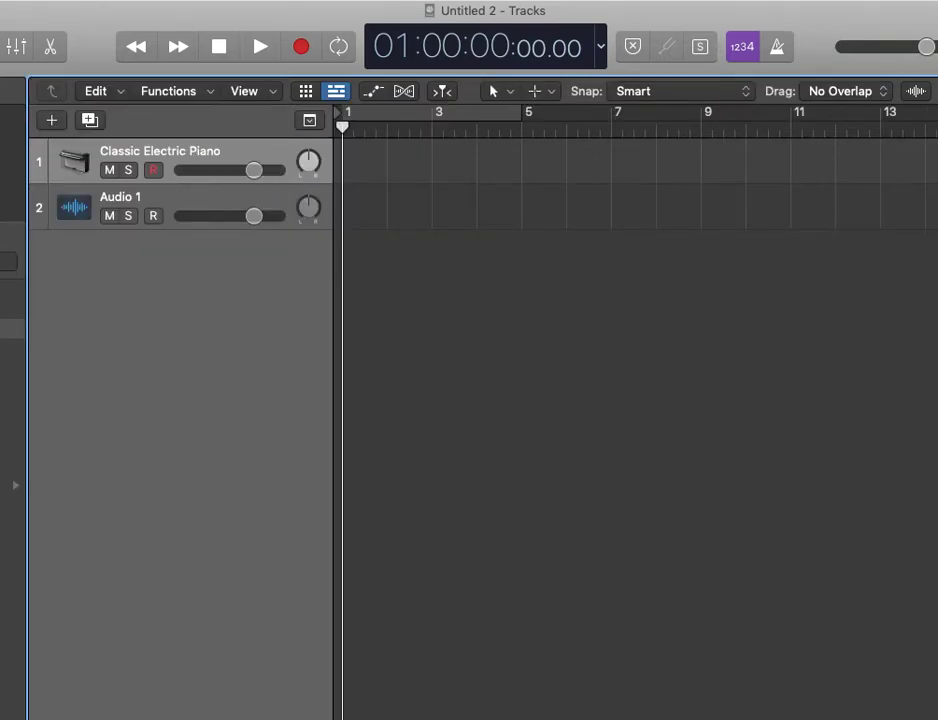
{"action": "key", "text": "y"}
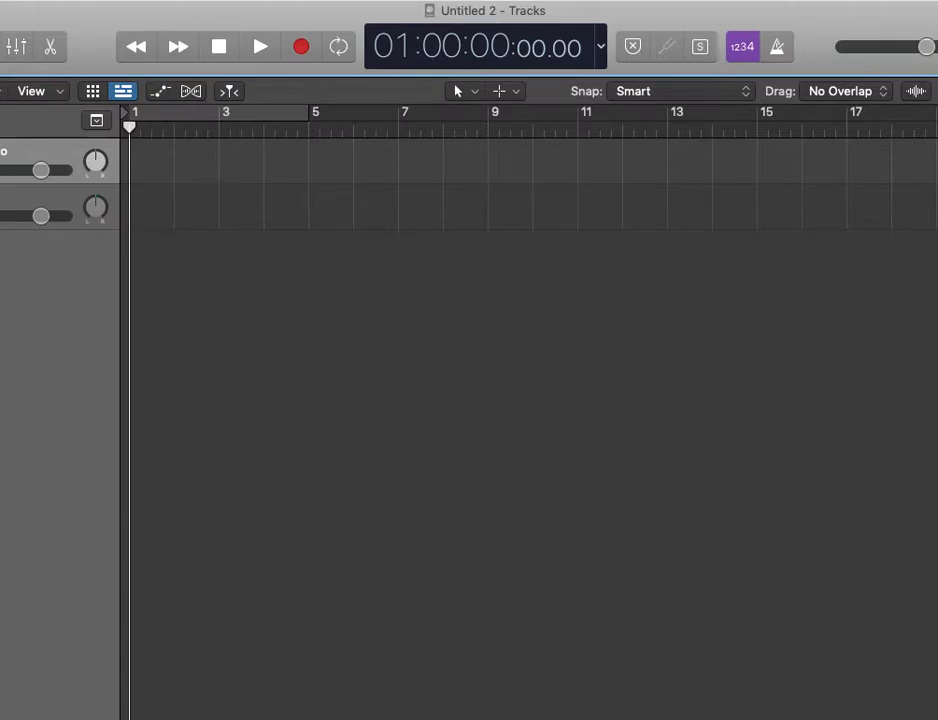
{"action": "key", "text": "y"}
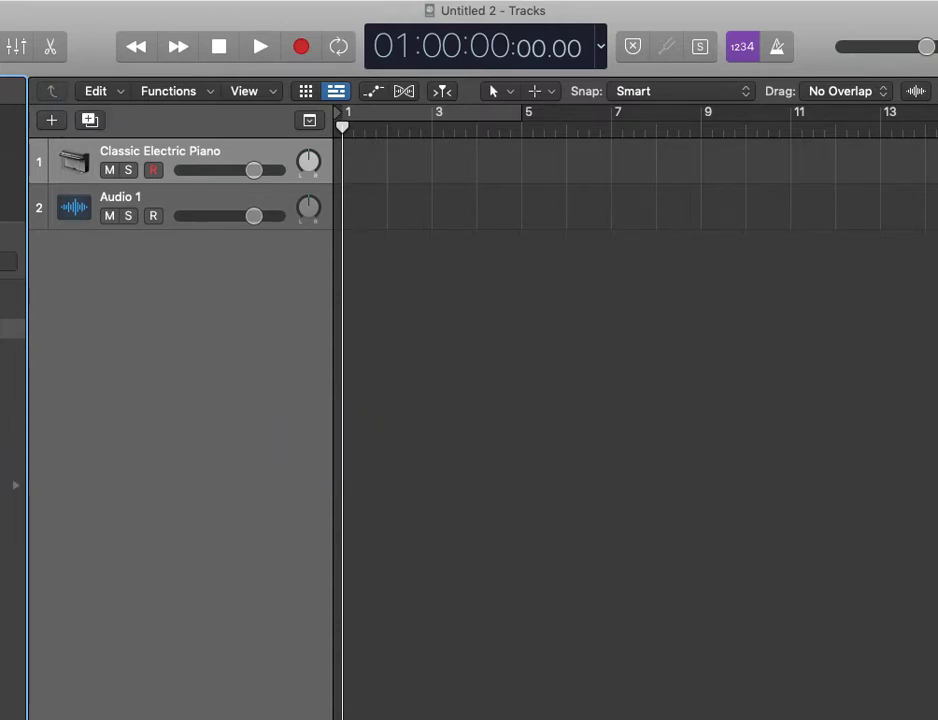
Show Quick Help to read about the workspace and the cycle area, and close it again.
{"action": "key", "text": "shift+slash"}
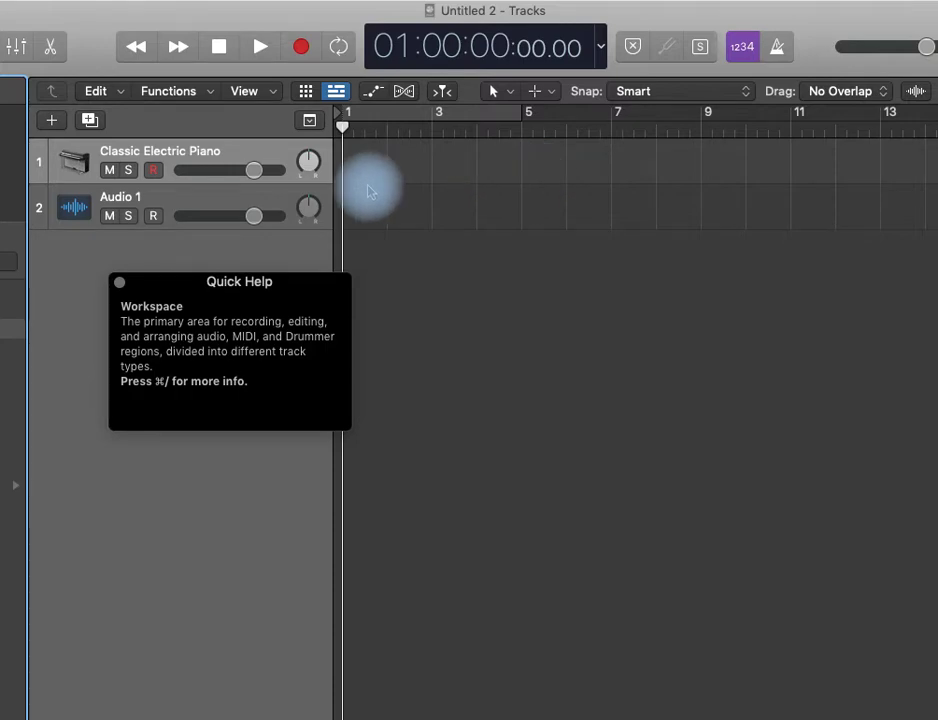
{"action": "key", "text": "shift+slash"}
{"action": "key", "text": "shift+slash"}
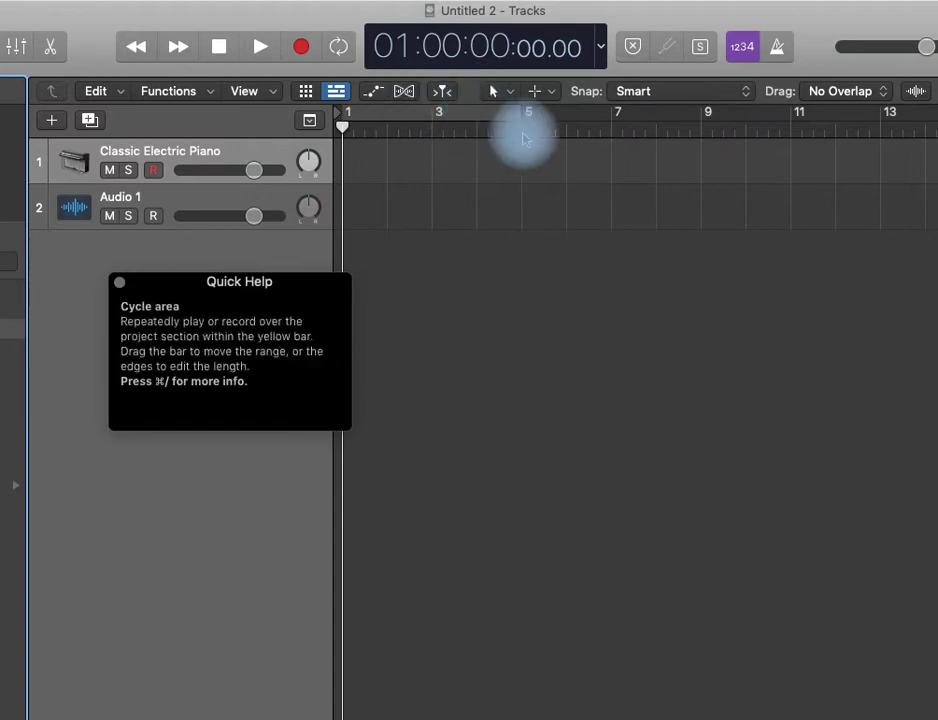
{"action": "key", "text": "shift+slash"}
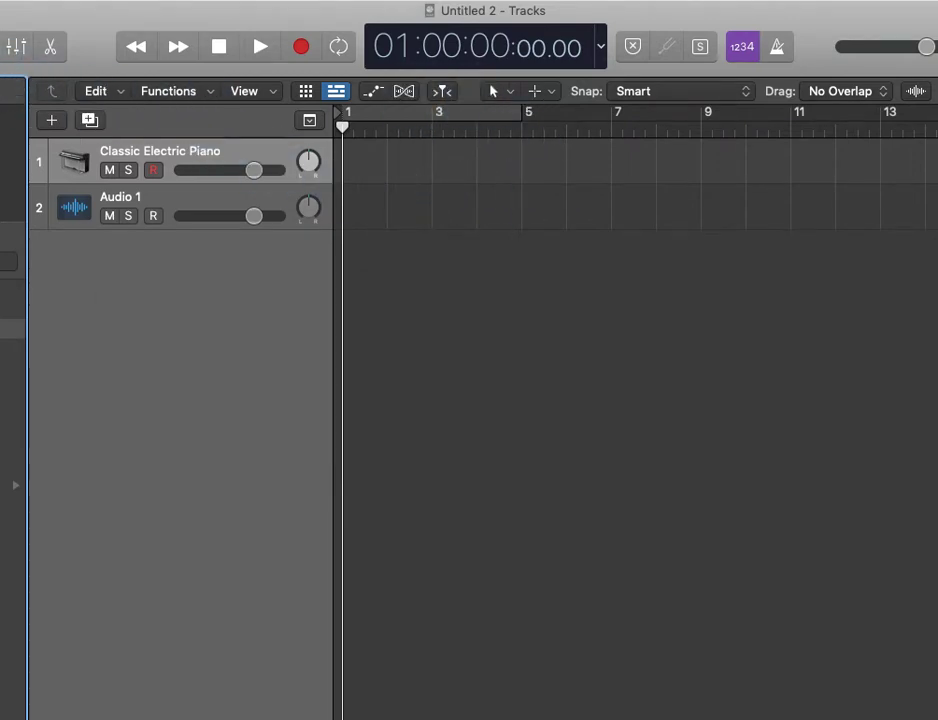
Show the inspector and browse the instrument plug-ins available for the Classic Electric Piano track, including the third-party makers, without choosing one.
{"action": "key", "text": "i"}
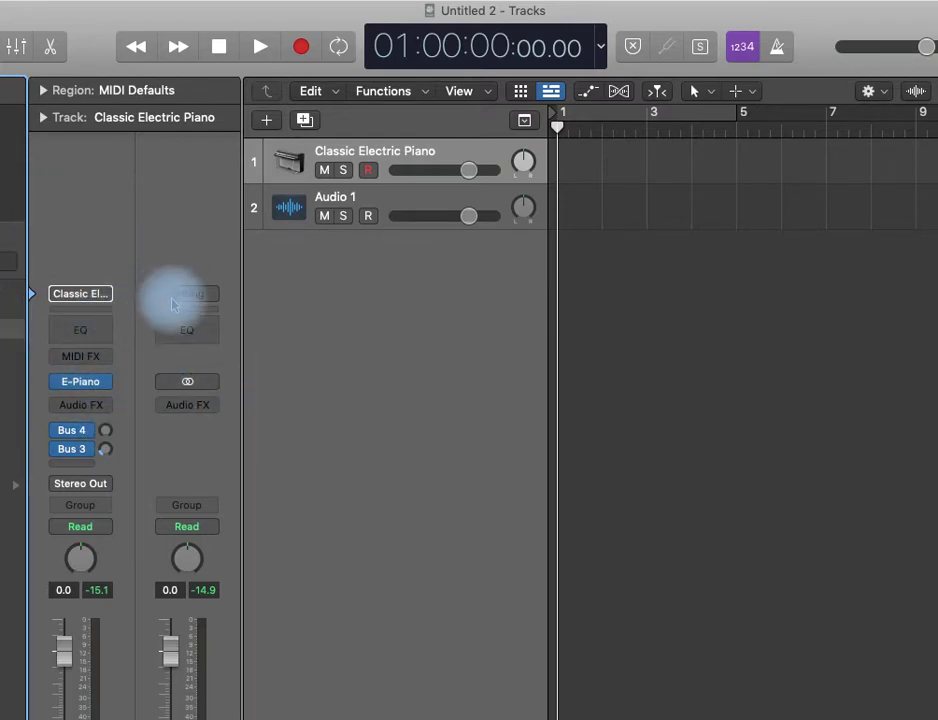
{"action": "mouse_move", "coordinate": [111, 388]}
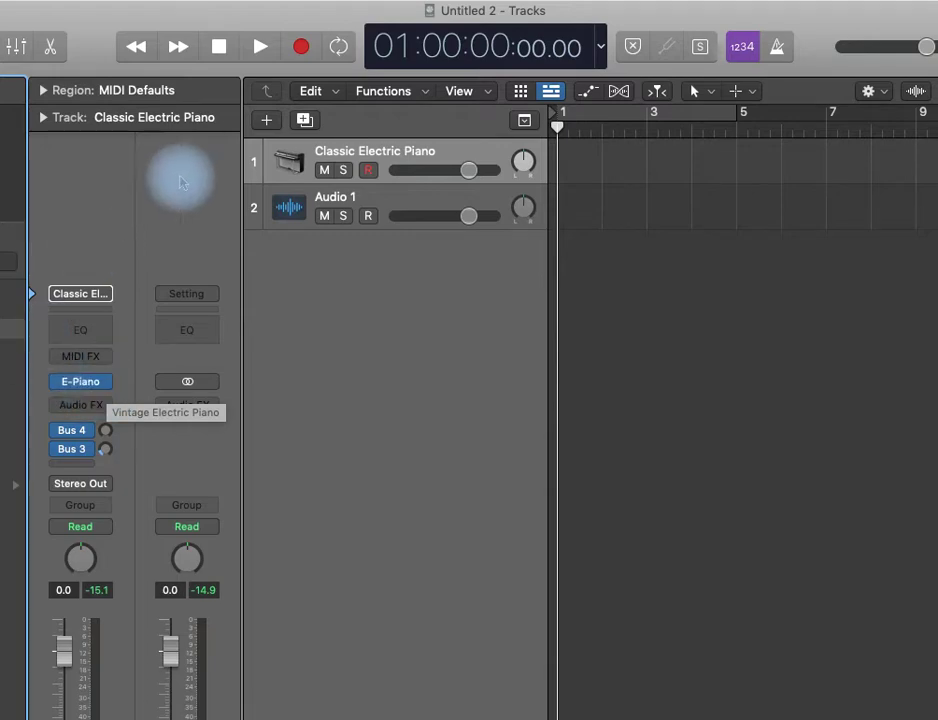
{"action": "left_click", "coordinate": [106, 382]}
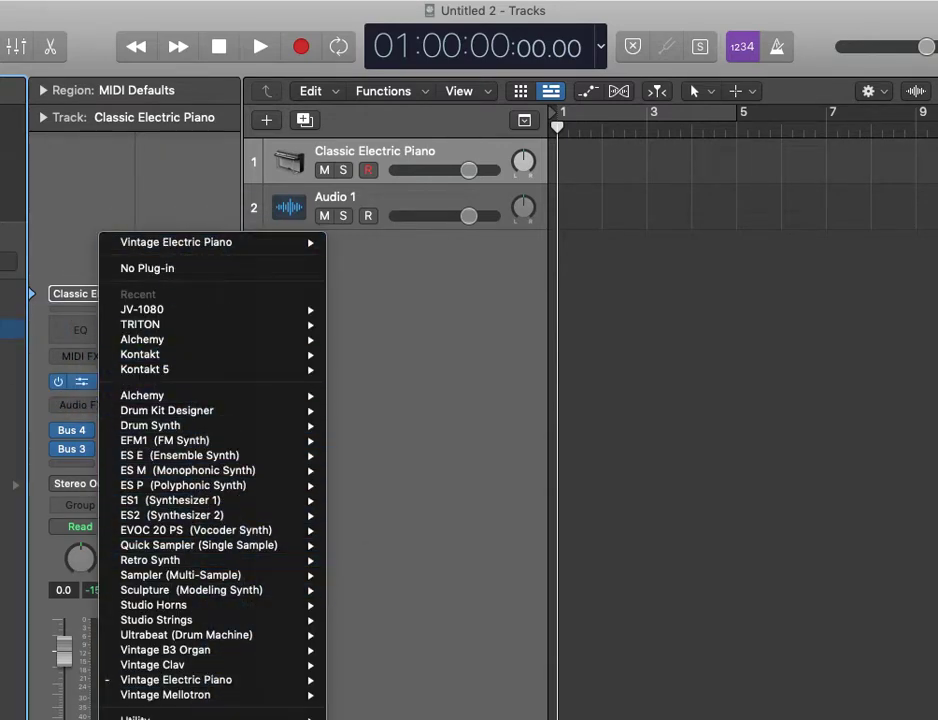
{"action": "mouse_move", "coordinate": [200, 718]}
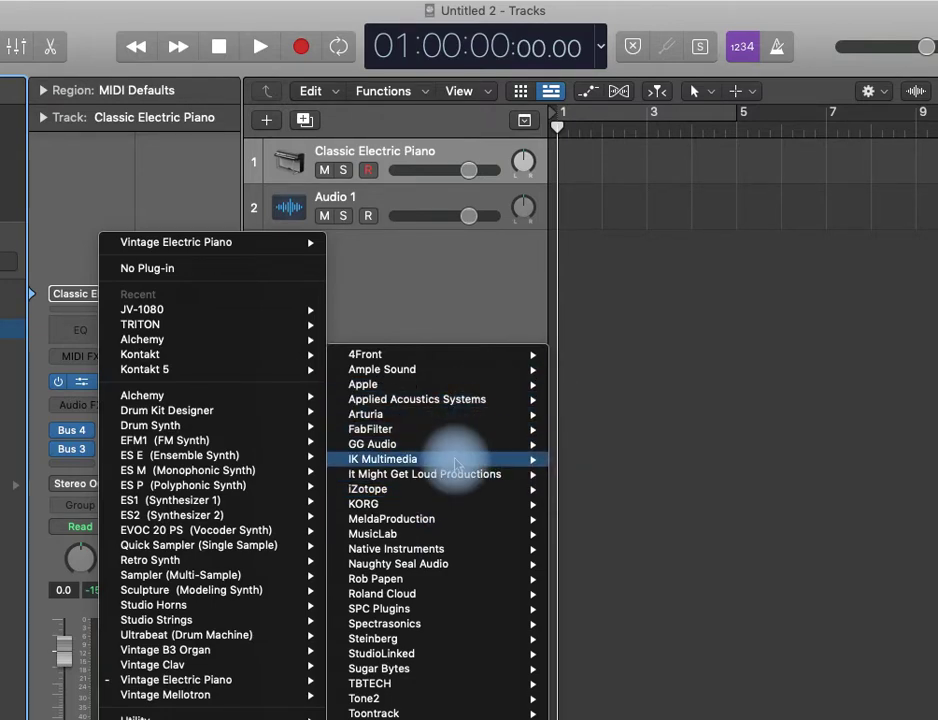
{"action": "mouse_move", "coordinate": [484, 536]}
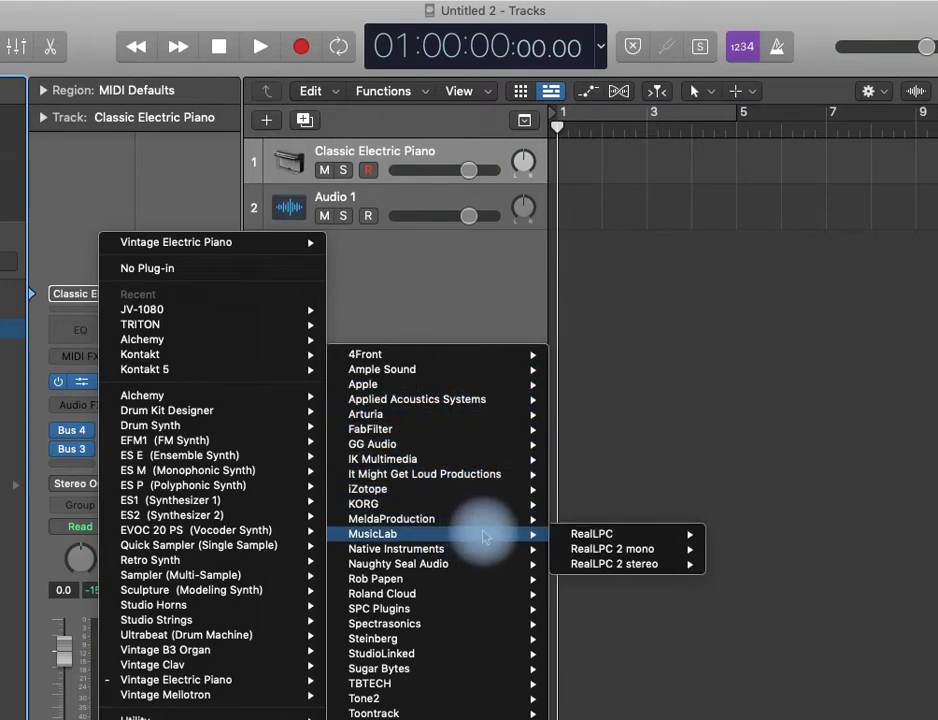
{"action": "left_click", "coordinate": [480, 422]}
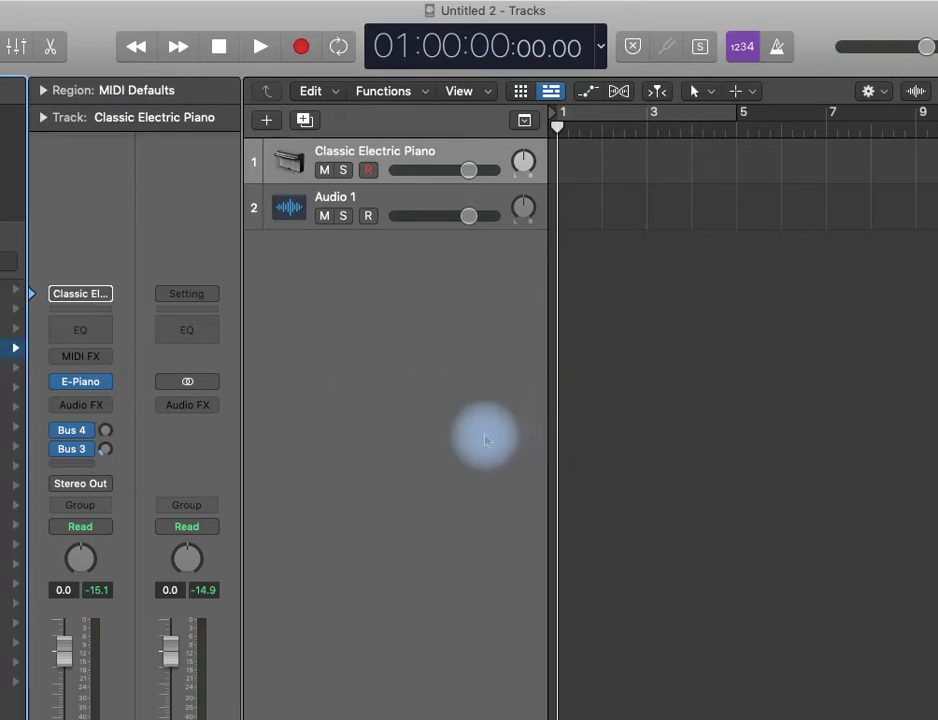
Start recording on the Classic Electric Piano track and stop it during the count-in.
{"action": "left_click", "coordinate": [304, 47]}
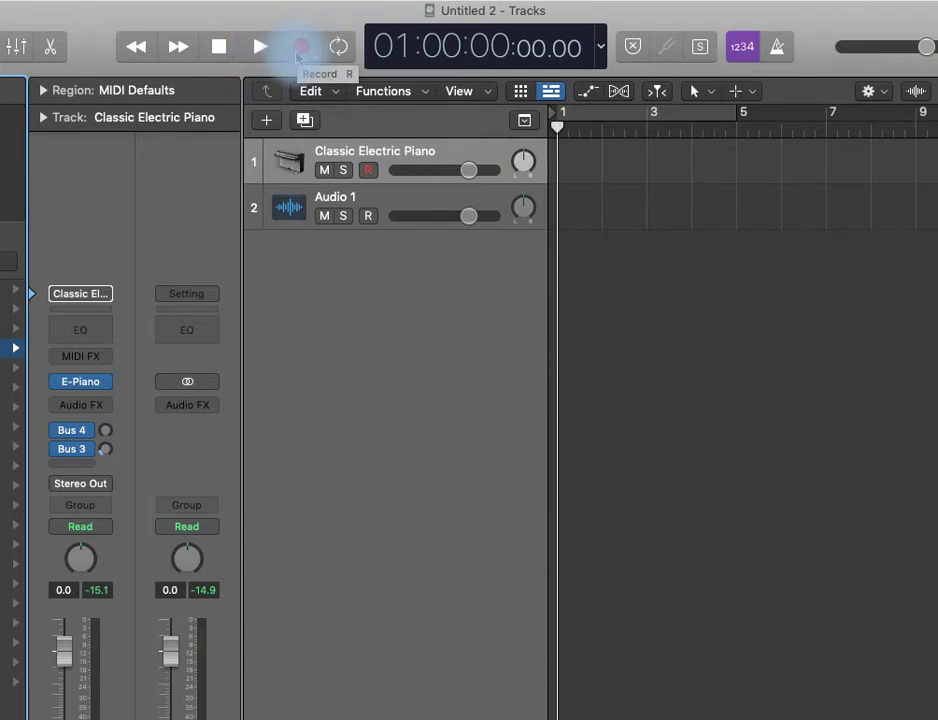
{"action": "left_click", "coordinate": [301, 48]}
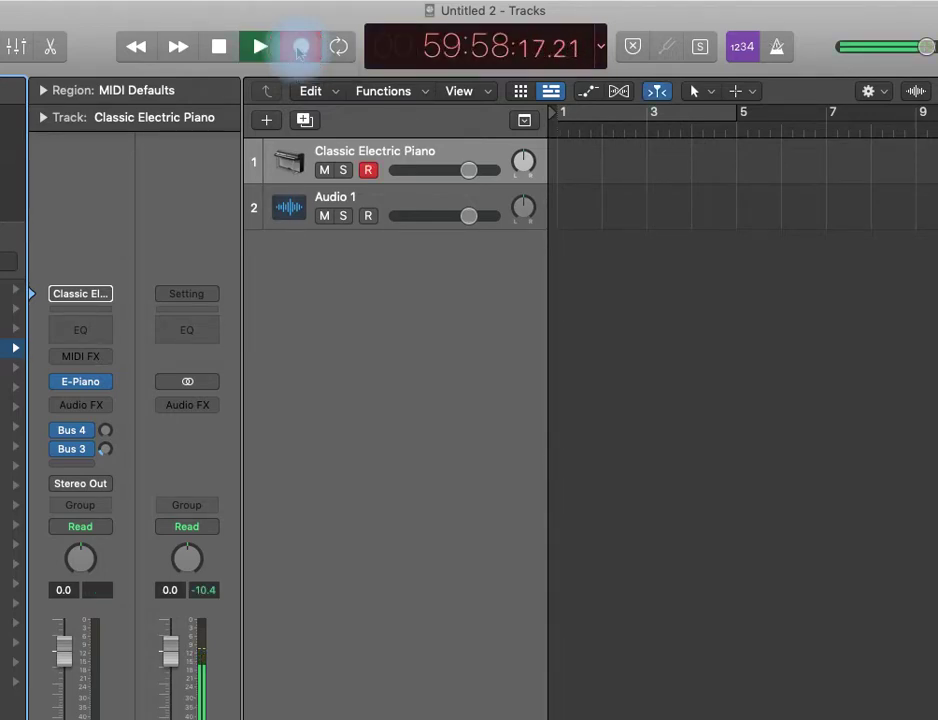
{"action": "left_click", "coordinate": [299, 50]}
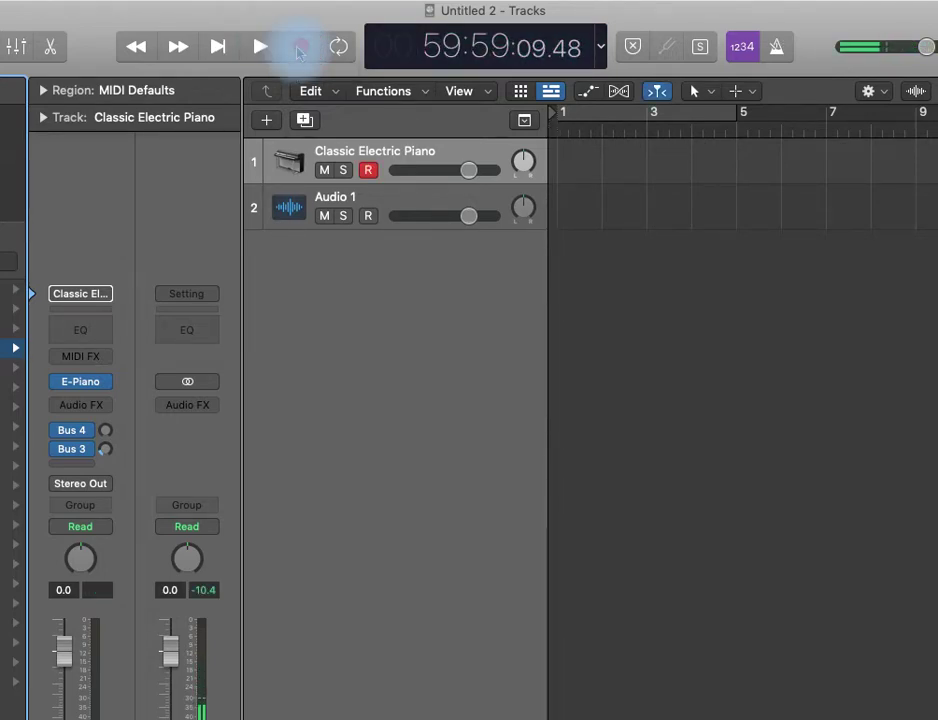
Start and stop a recording on the Classic Electric Piano track, and leave the playhead stopped just after bar 3.
{"action": "left_click", "coordinate": [299, 50]}
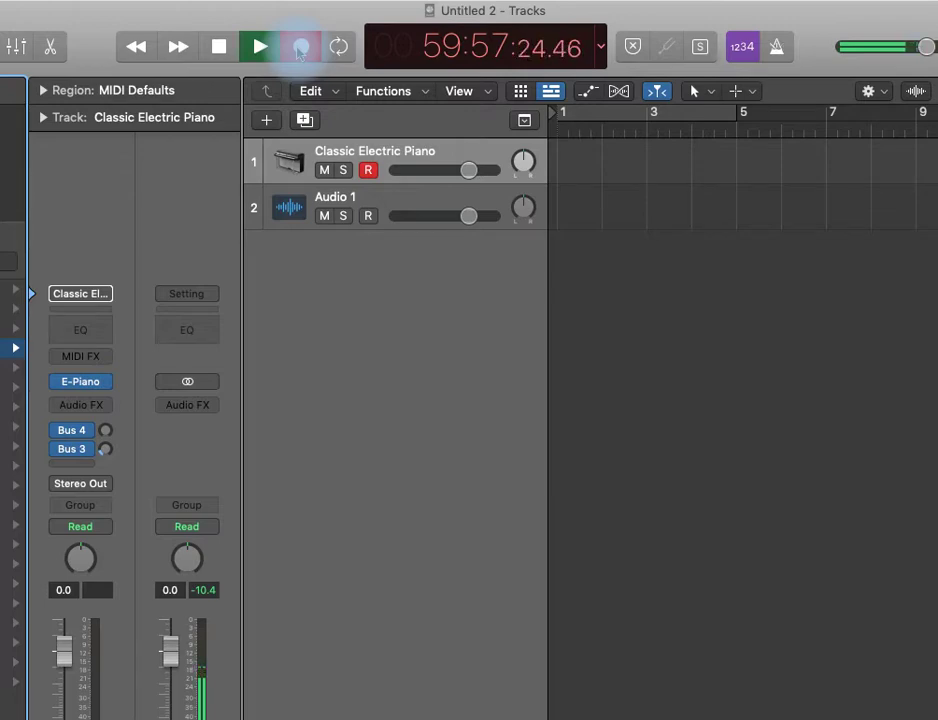
{"action": "left_click", "coordinate": [299, 48]}
{"action": "key", "text": "space"}
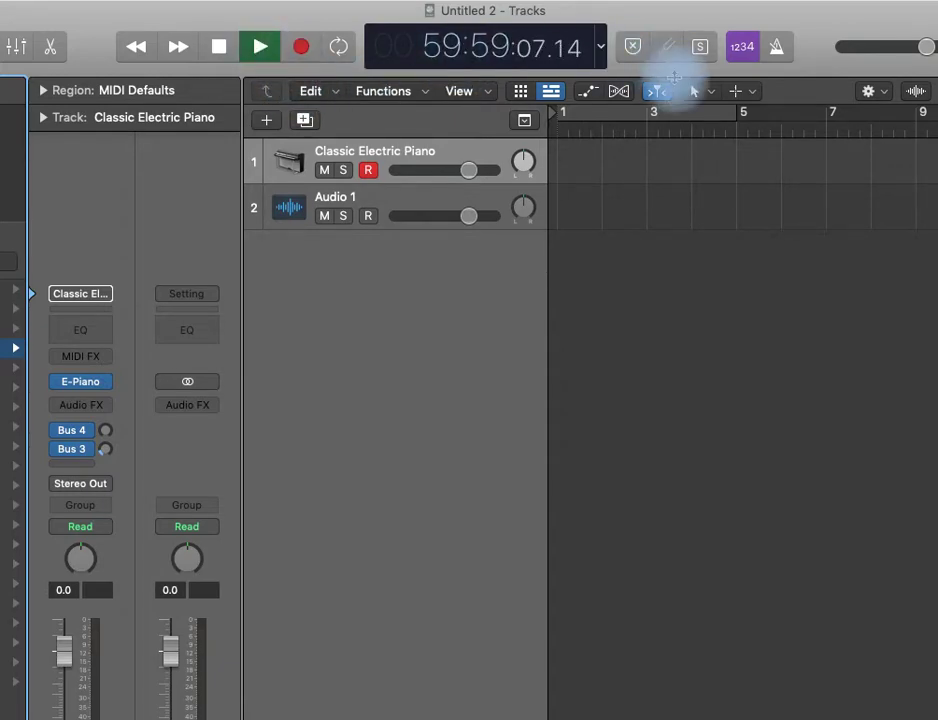
{"action": "left_click", "coordinate": [648, 124]}
{"action": "key", "text": "space"}
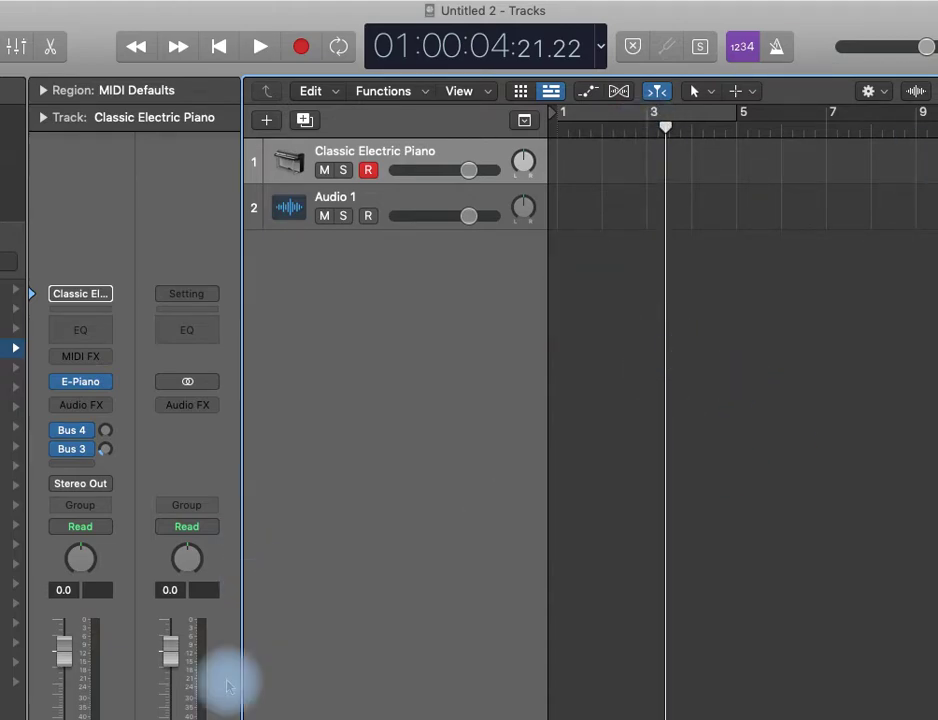
Raise the stereo output's volume fader to 6.0 dB and bring it back down to 1.6 dB.
{"action": "mouse_move", "coordinate": [172, 650]}
{"action": "left_mouse_down"}
{"action": "mouse_move", "coordinate": [178, 672]}
{"action": "mouse_move", "coordinate": [179, 658]}
{"action": "left_mouse_up"}
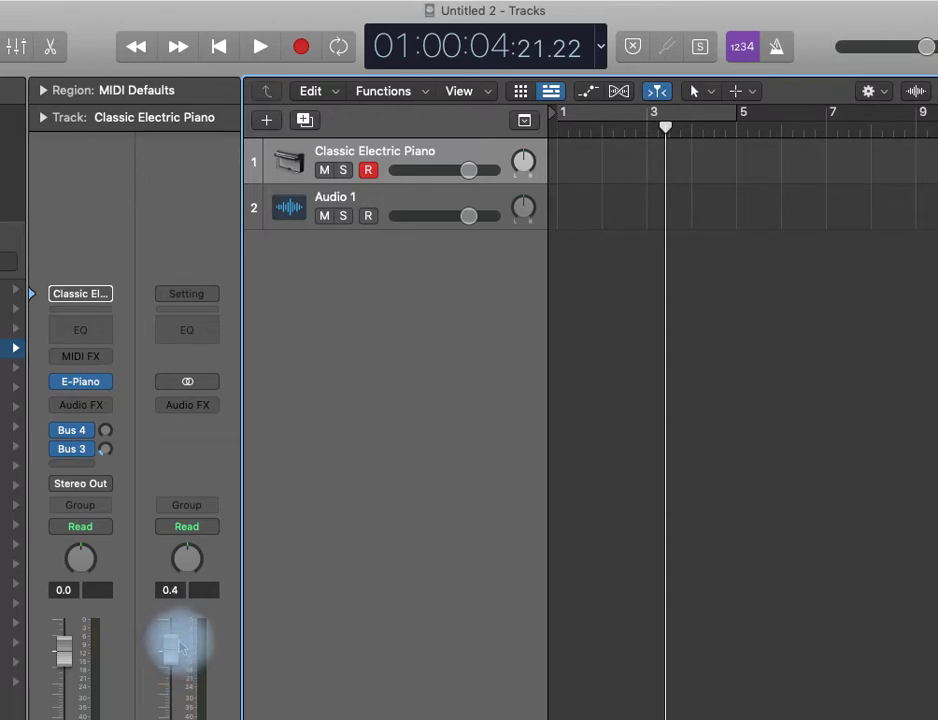
{"action": "left_click_drag", "start_coordinate": [180, 652], "coordinate": [651, 297]}
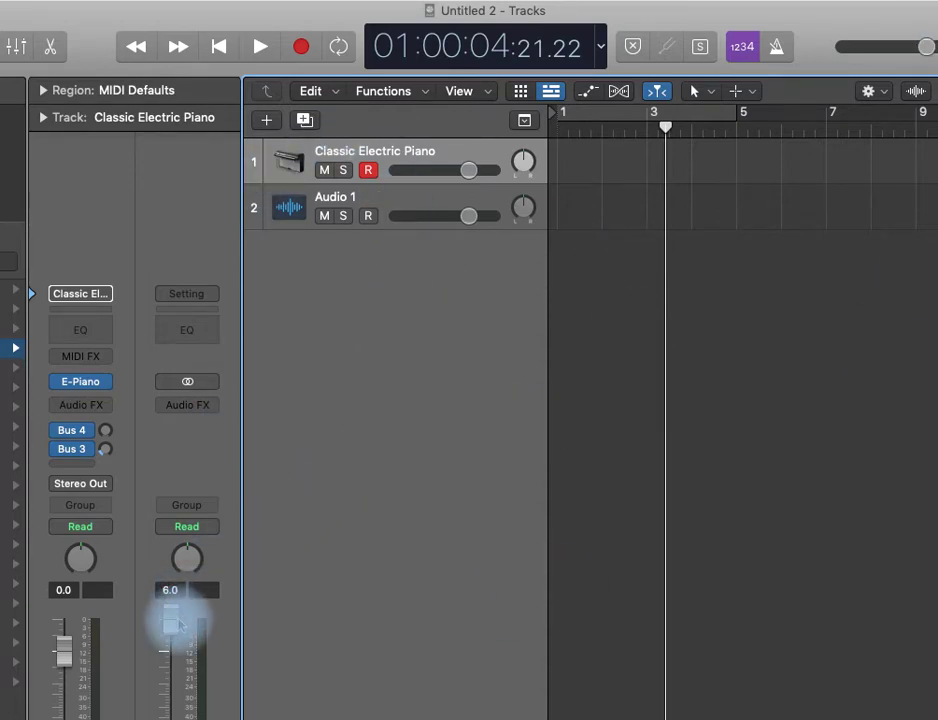
{"action": "left_click_drag", "start_coordinate": [178, 622], "coordinate": [151, 680]}
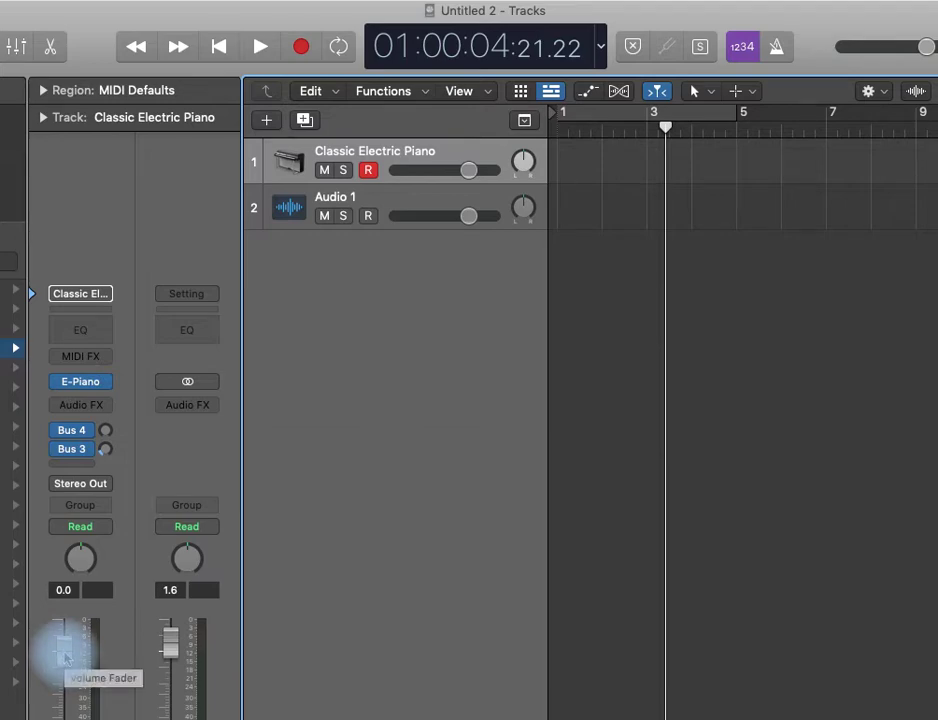
Lower the Classic Electric Piano track's volume to -4.6 dB and set the stereo output's volume to 1.2 dB.
{"action": "left_click", "coordinate": [383, 190]}
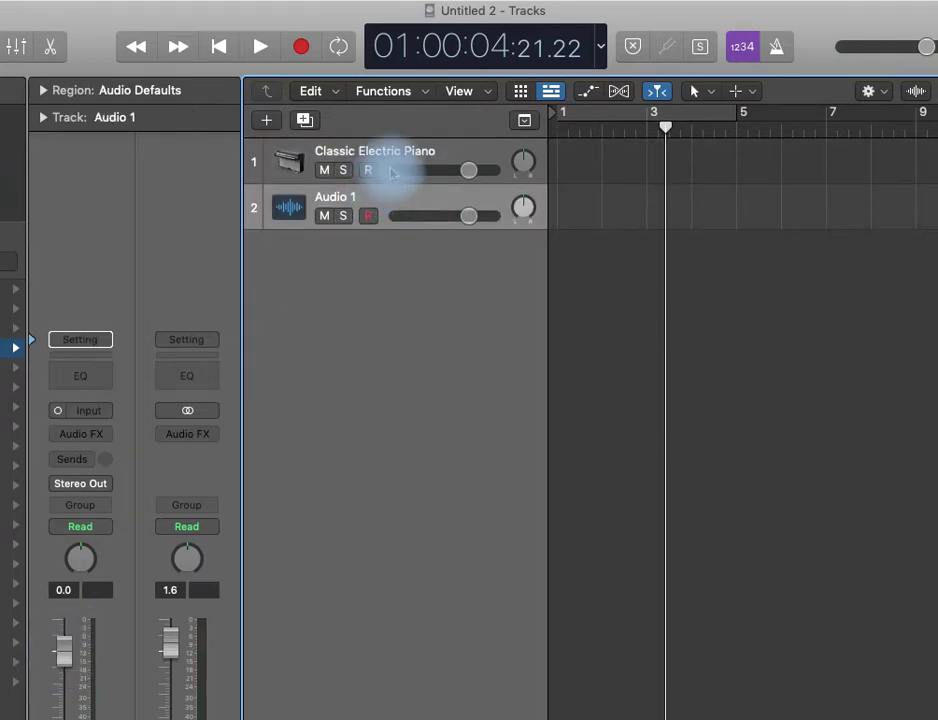
{"action": "left_click", "coordinate": [395, 157]}
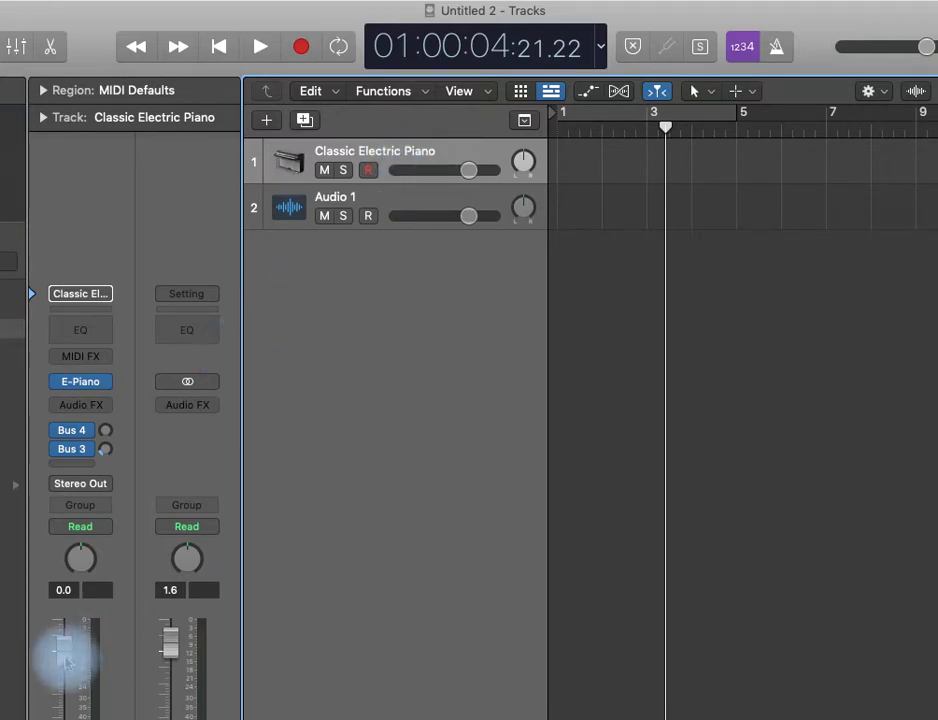
{"action": "mouse_move", "coordinate": [65, 655]}
{"action": "left_mouse_down"}
{"action": "mouse_move", "coordinate": [65, 688]}
{"action": "mouse_move", "coordinate": [65, 660]}
{"action": "left_mouse_up"}
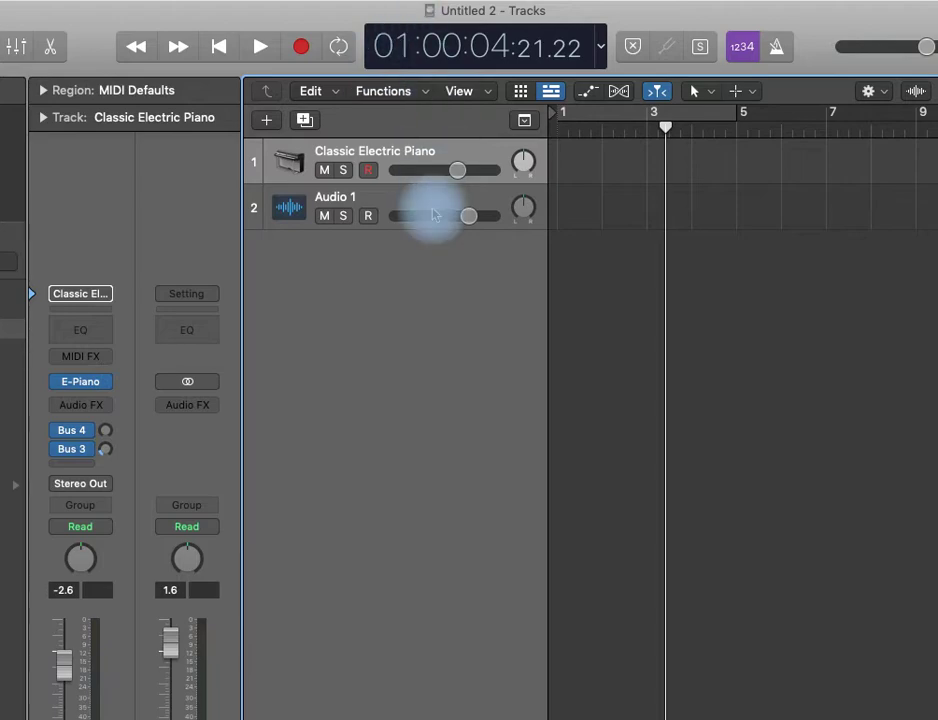
{"action": "left_click_drag", "start_coordinate": [457, 172], "coordinate": [430, 199]}
{"action": "mouse_move", "coordinate": [172, 649]}
{"action": "left_mouse_down"}
{"action": "mouse_move", "coordinate": [163, 657]}
{"action": "mouse_move", "coordinate": [171, 653]}
{"action": "left_mouse_up"}
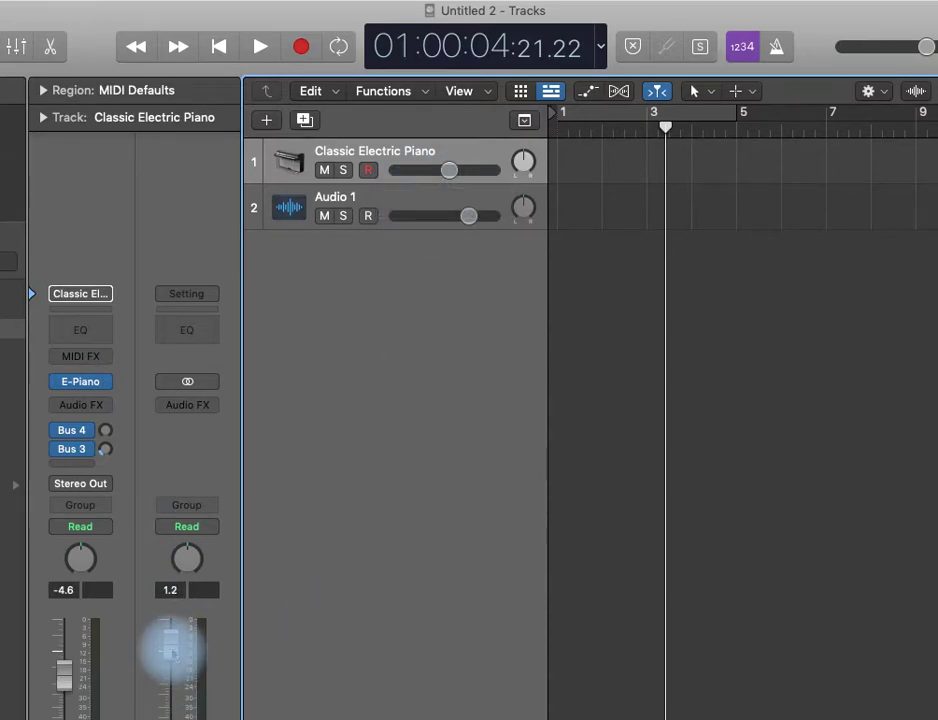
Add a Channel EQ to the Classic Electric Piano track with a -6.0 dB low shelf at 169 Hz and a +2.0 dB high shelf at 4780 Hz.
{"action": "left_click", "coordinate": [88, 338]}
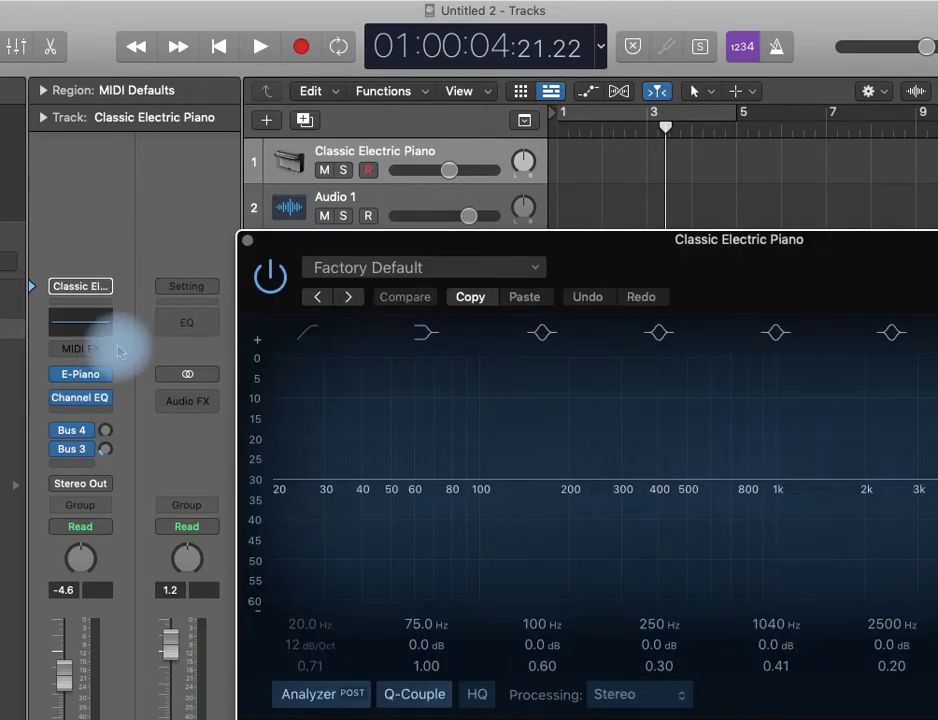
{"action": "left_click_drag", "start_coordinate": [330, 247], "coordinate": [131, 156]}
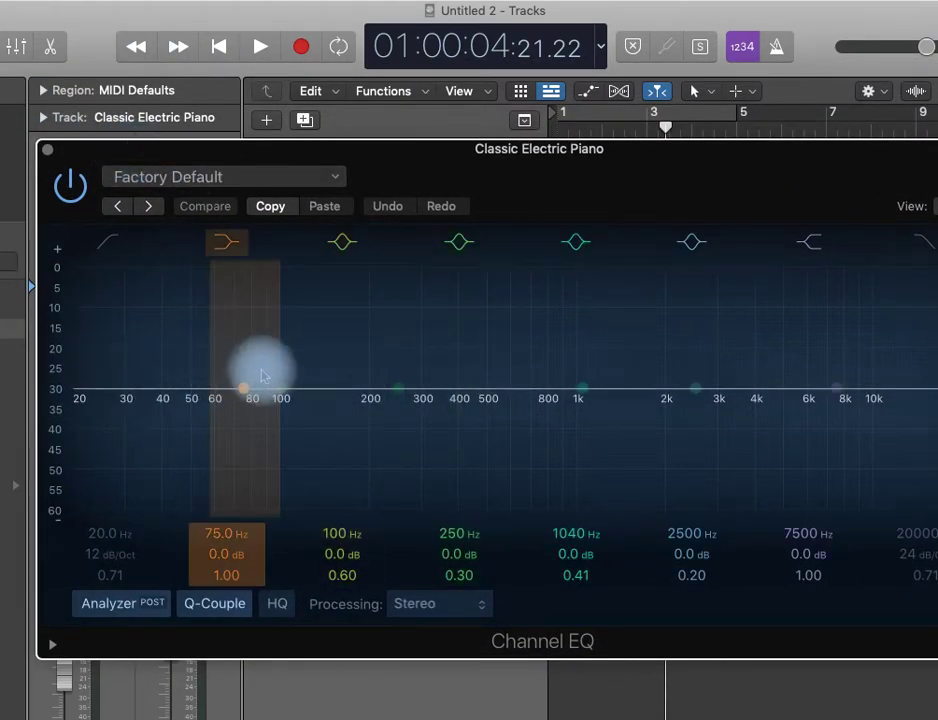
{"action": "left_click_drag", "start_coordinate": [245, 386], "coordinate": [352, 420]}
{"action": "left_click_drag", "start_coordinate": [838, 387], "coordinate": [777, 375]}
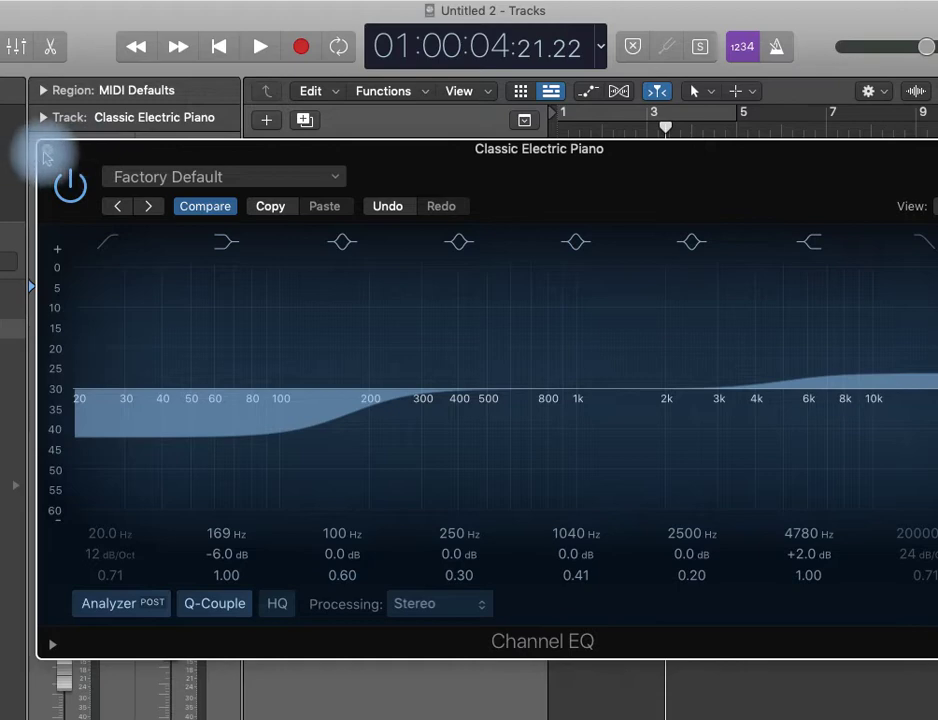
{"action": "left_click", "coordinate": [47, 152]}
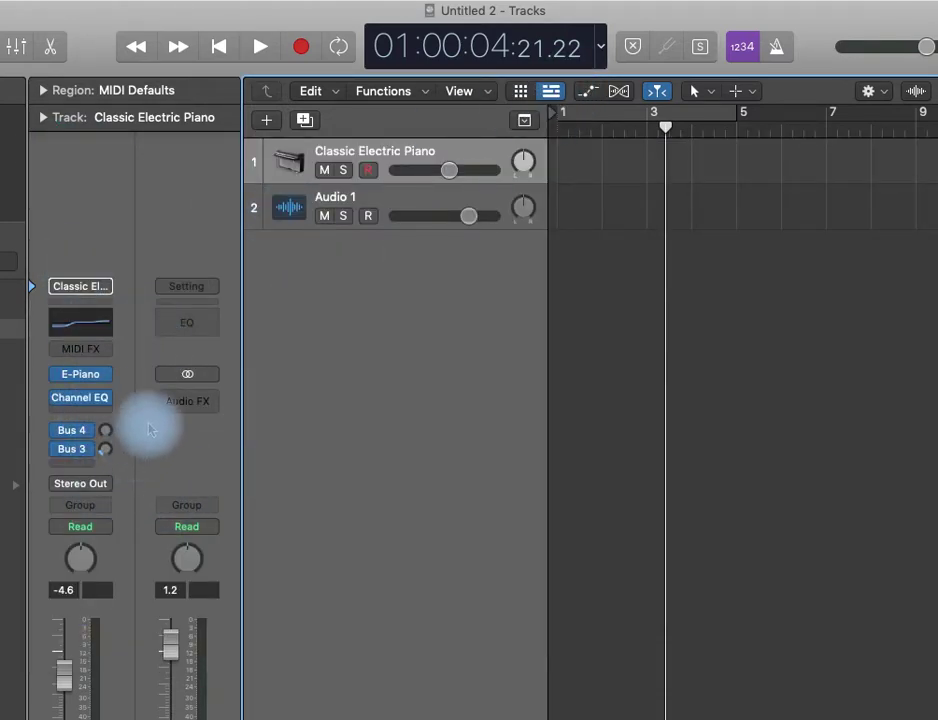
Browse the audio effect plug-ins available for the Audio 1 track, including the Dynamics category, without inserting one.
{"action": "left_click", "coordinate": [379, 190]}
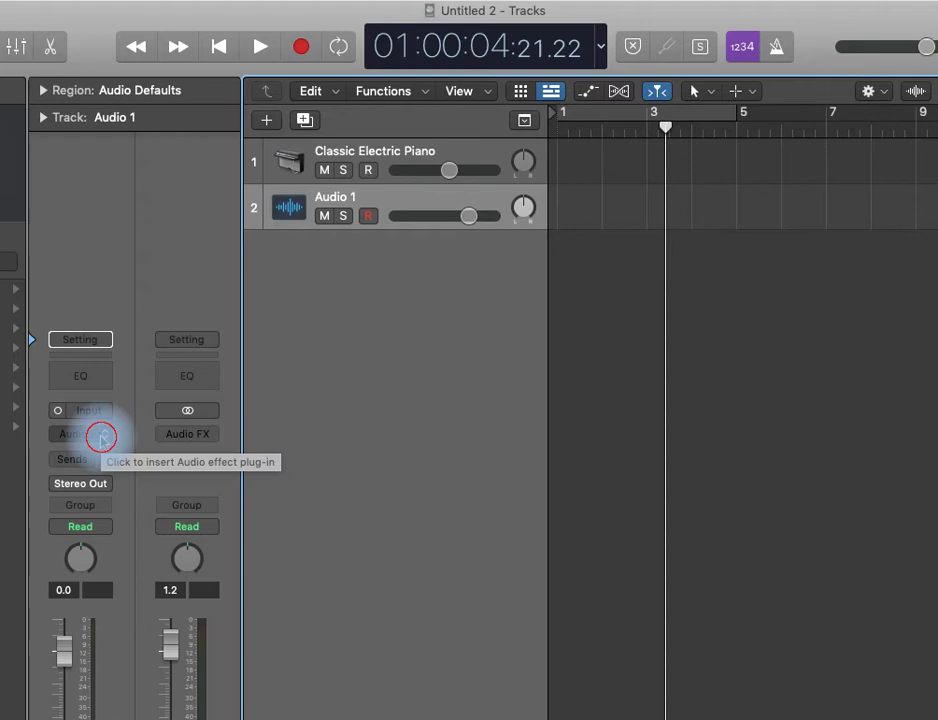
{"action": "left_click", "coordinate": [98, 434]}
{"action": "mouse_move", "coordinate": [162, 480]}
{"action": "key", "text": "Escape"}
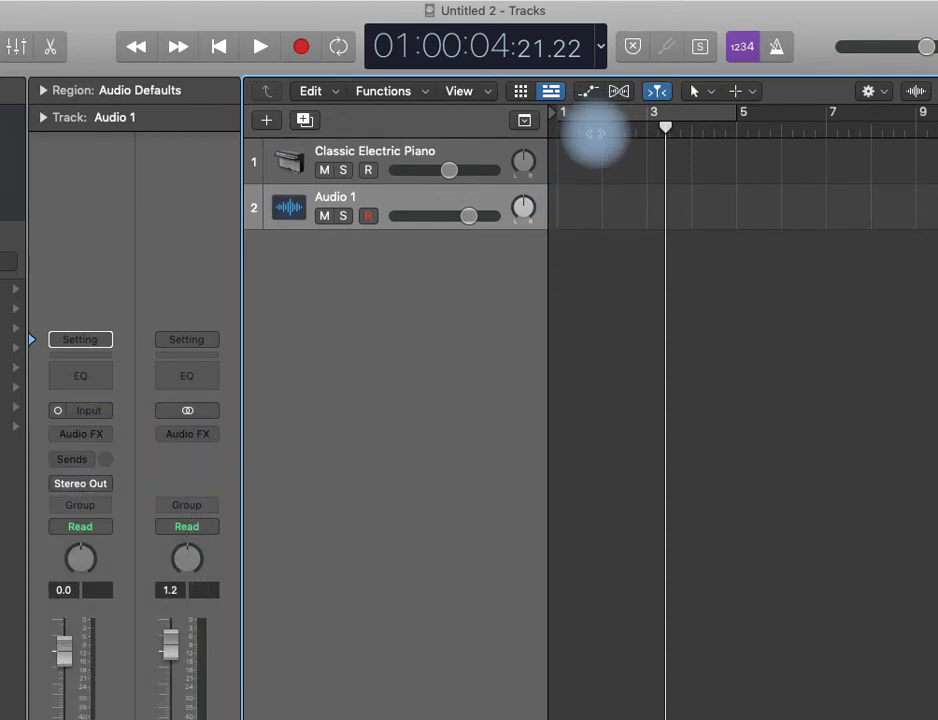
{"action": "left_click", "coordinate": [91, 435]}
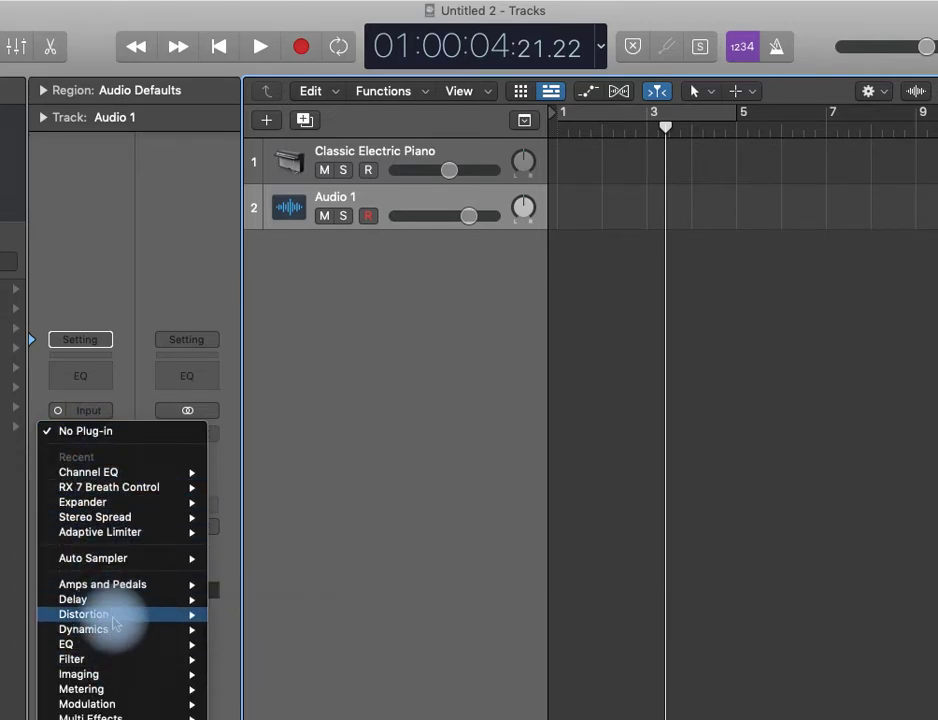
{"action": "mouse_move", "coordinate": [112, 632]}
{"action": "mouse_move", "coordinate": [154, 659]}
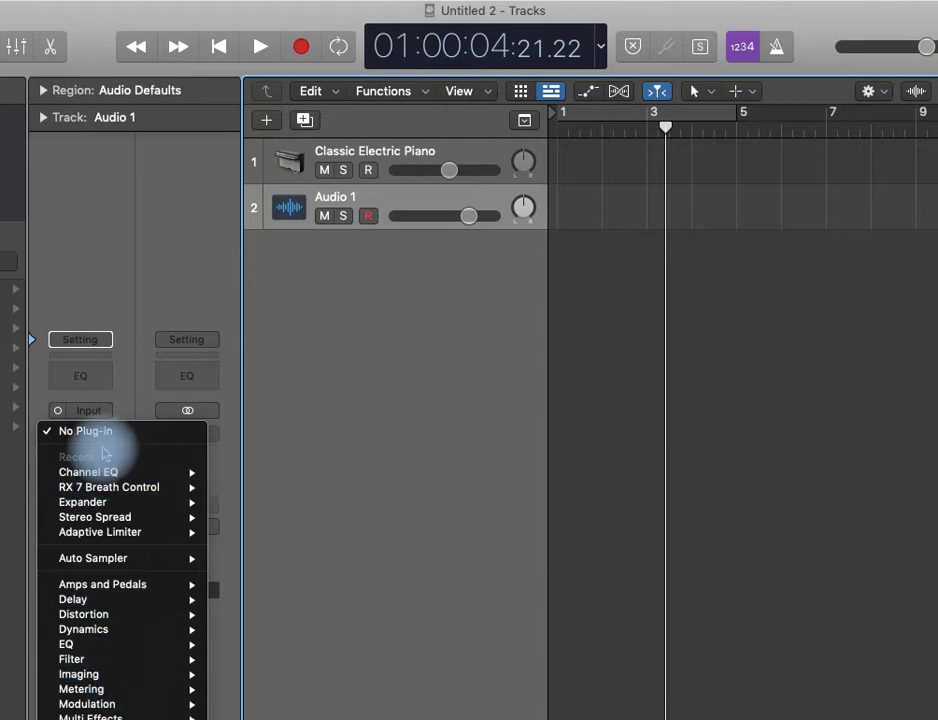
{"action": "left_click", "coordinate": [367, 391]}
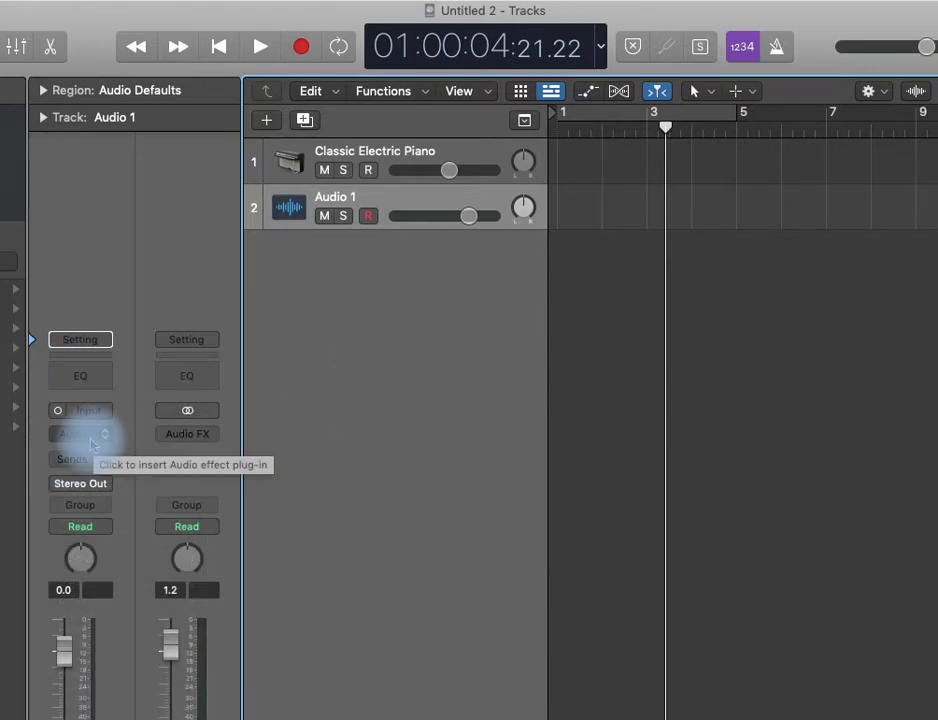
Switch between the two tracks to compare their channel strips, ending on the Classic Electric Piano track.
{"action": "left_click", "coordinate": [405, 160]}
{"action": "key", "text": "Down"}
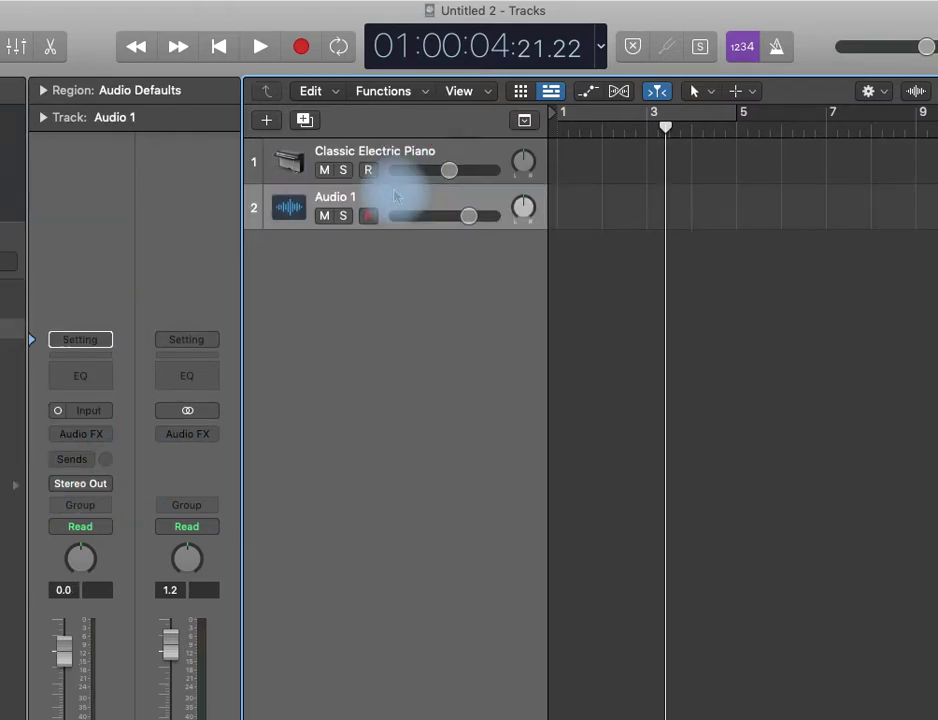
{"action": "left_click", "coordinate": [395, 160]}
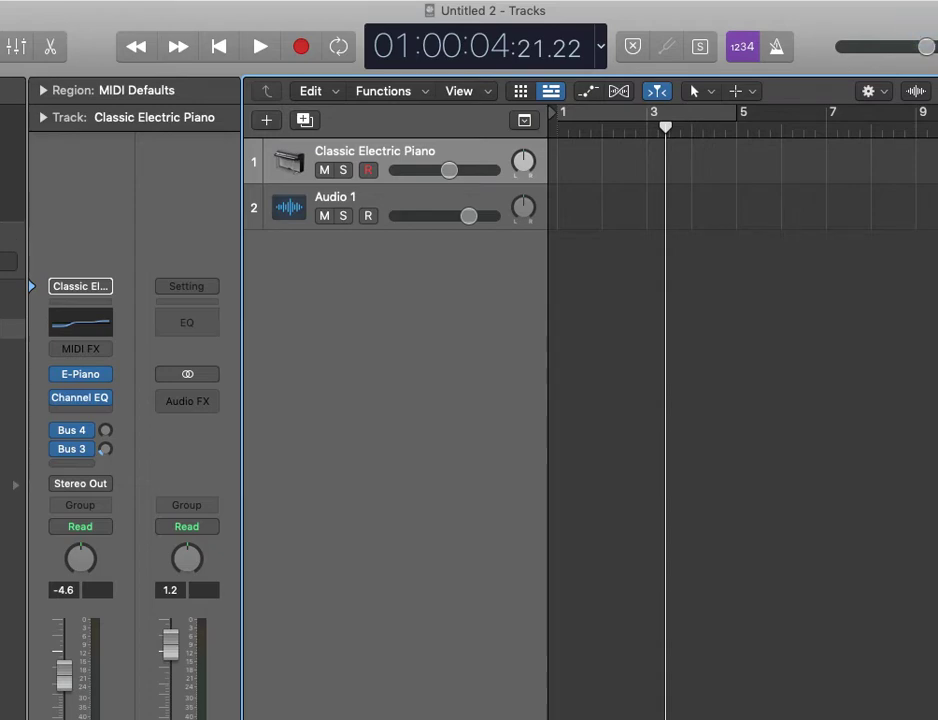
Show the project note pad, replace it with the Loop Browser, and toggle the Loop Browser off and back on.
{"action": "key", "text": "alt+super+p"}
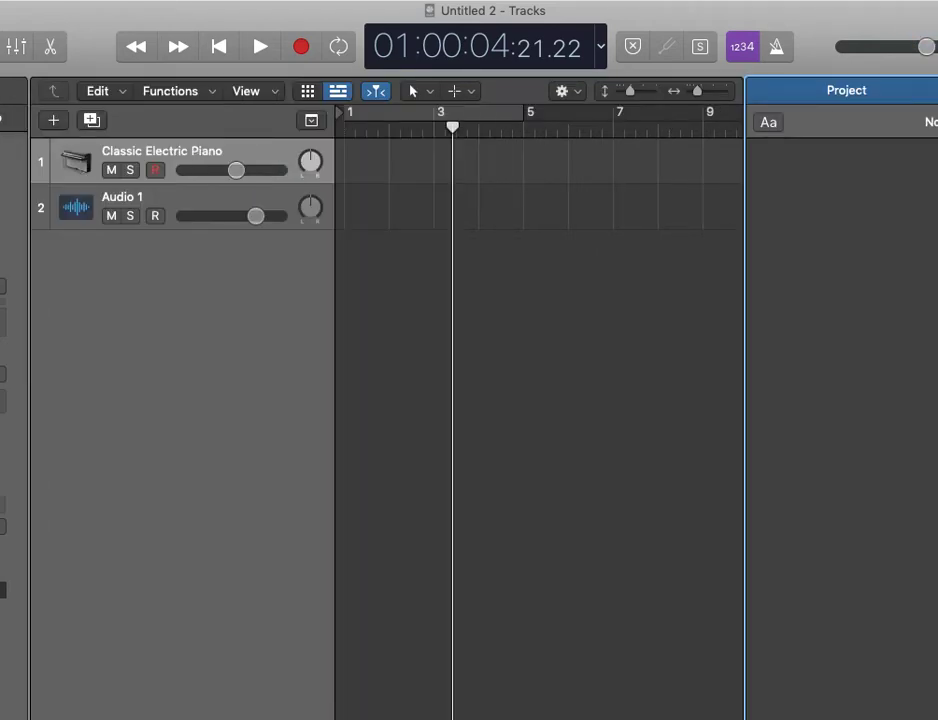
{"action": "key", "text": "o"}
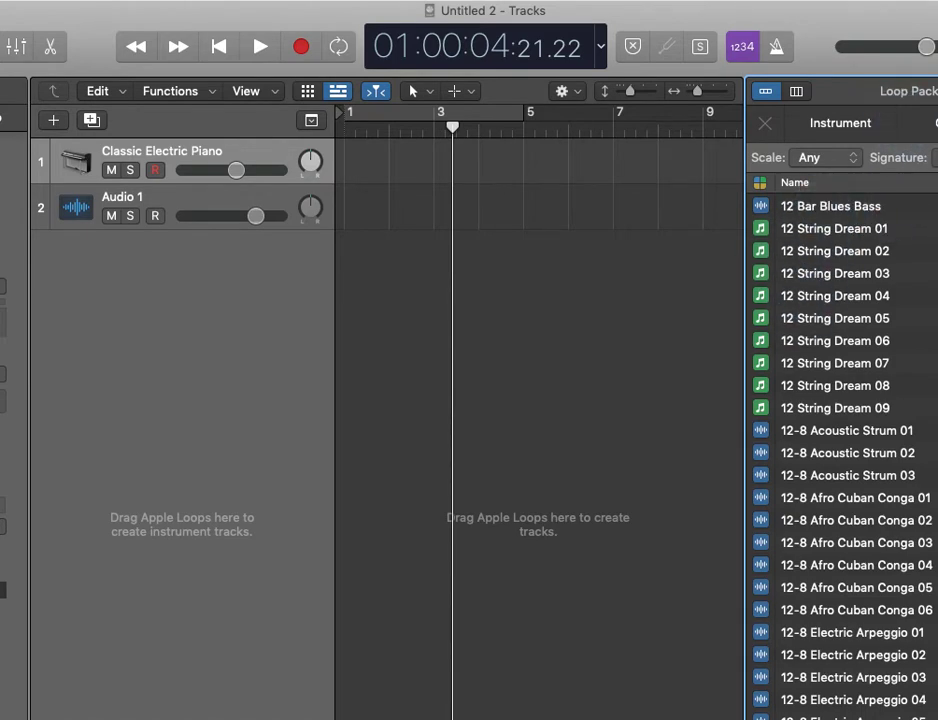
{"action": "key", "text": "o"}
{"action": "key", "text": "o"}
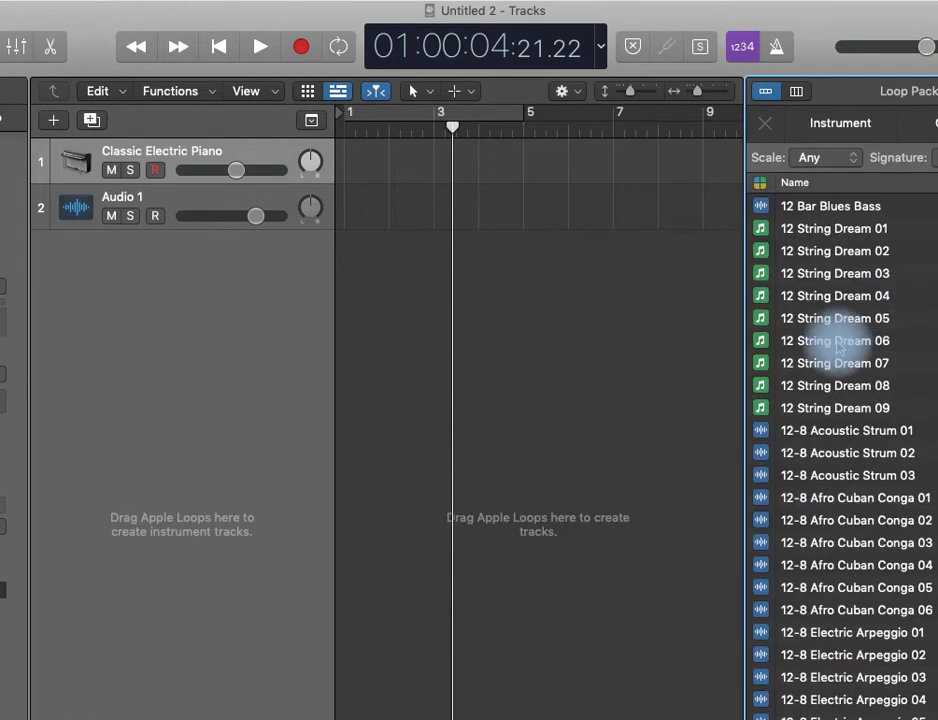
Filter the loops by instrument, trying Beats and leaving only All Drums selected.
{"action": "left_click", "coordinate": [836, 122]}
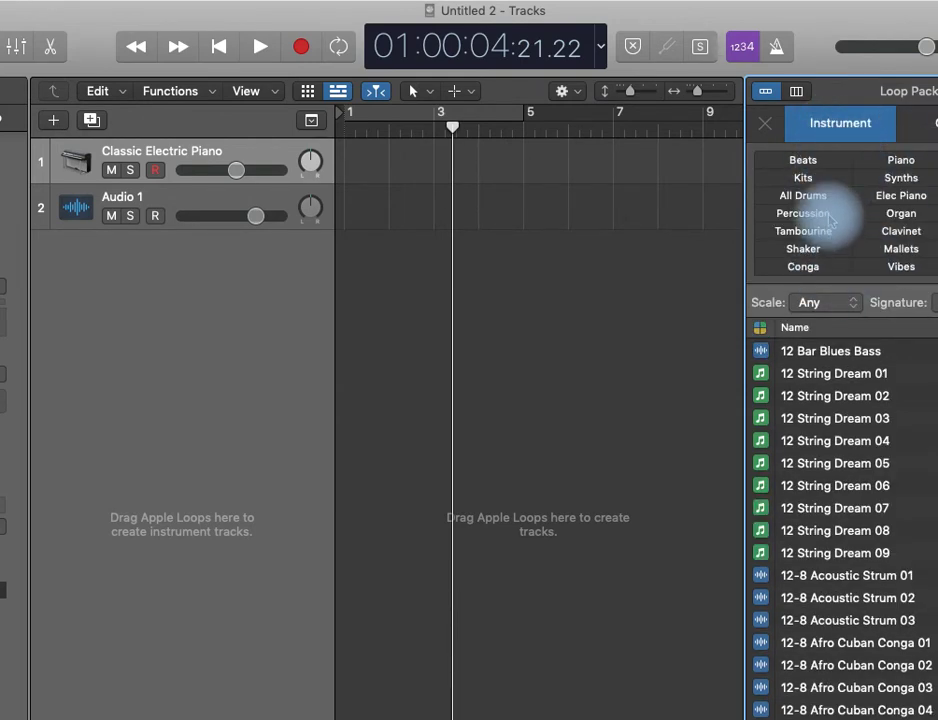
{"action": "left_click", "coordinate": [803, 160]}
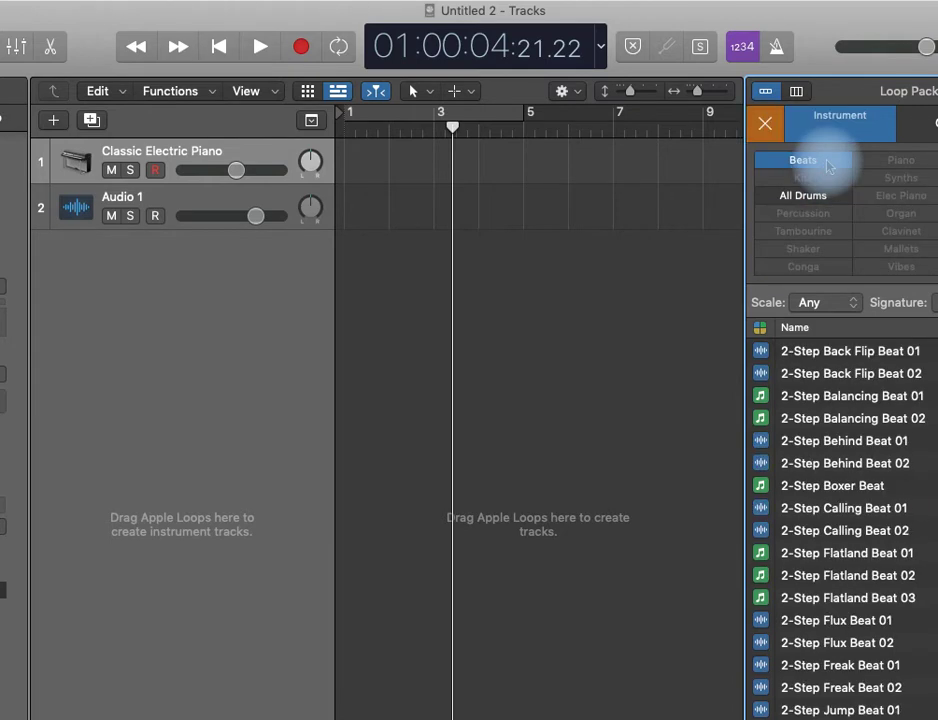
{"action": "left_click", "coordinate": [827, 160]}
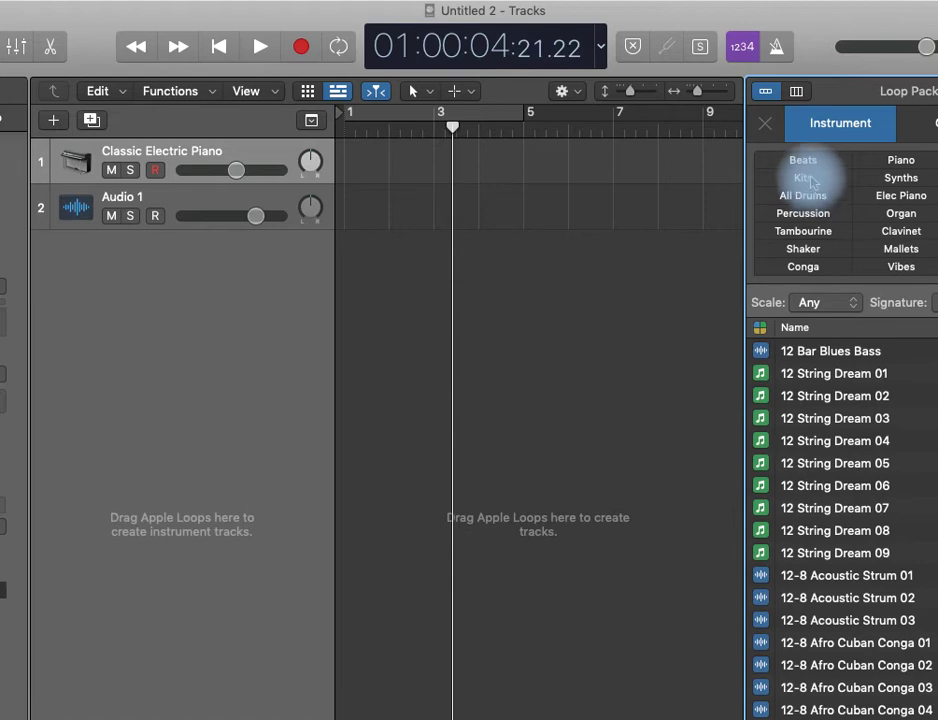
{"action": "left_click", "coordinate": [806, 159]}
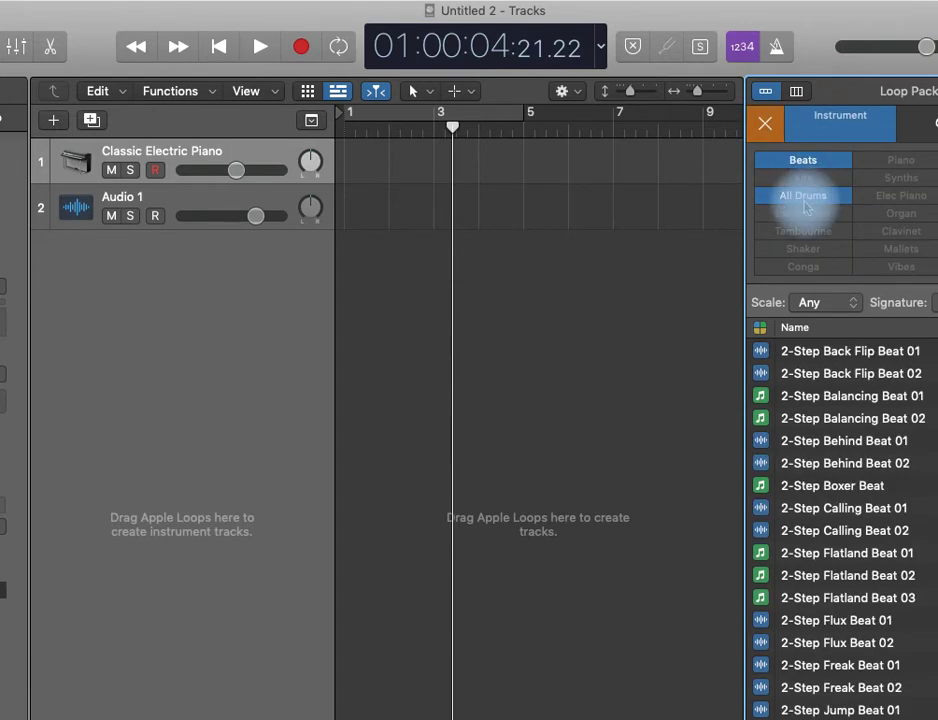
{"action": "left_click", "coordinate": [806, 160]}
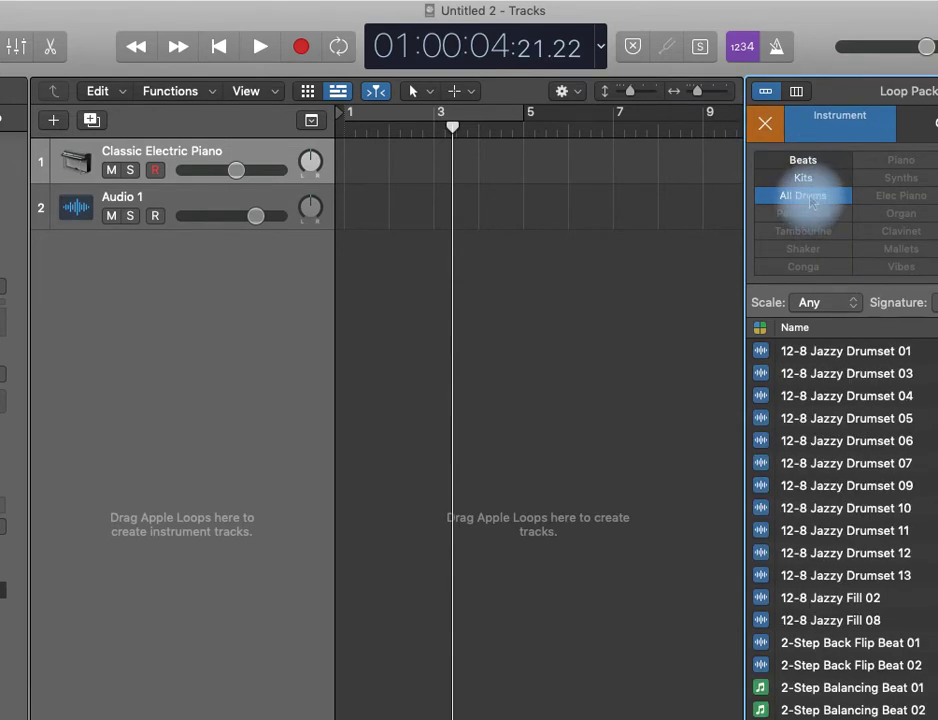
Look through the drum loops, preview 12-8 Jazzy Drumset 01, and narrow the list further to Kits.
{"action": "scroll", "coordinate": [836, 420], "scroll_direction": "down", "scroll_amount": 2}
{"action": "scroll", "coordinate": [836, 426], "scroll_direction": "up", "scroll_amount": 2}
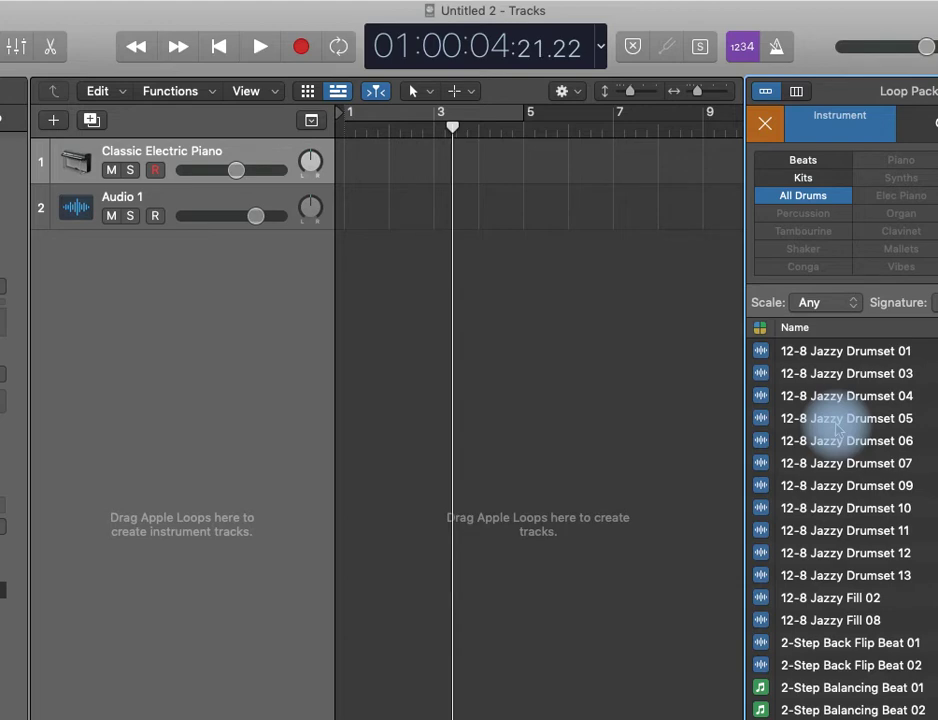
{"action": "scroll", "coordinate": [836, 430], "scroll_direction": "down", "scroll_amount": 3}
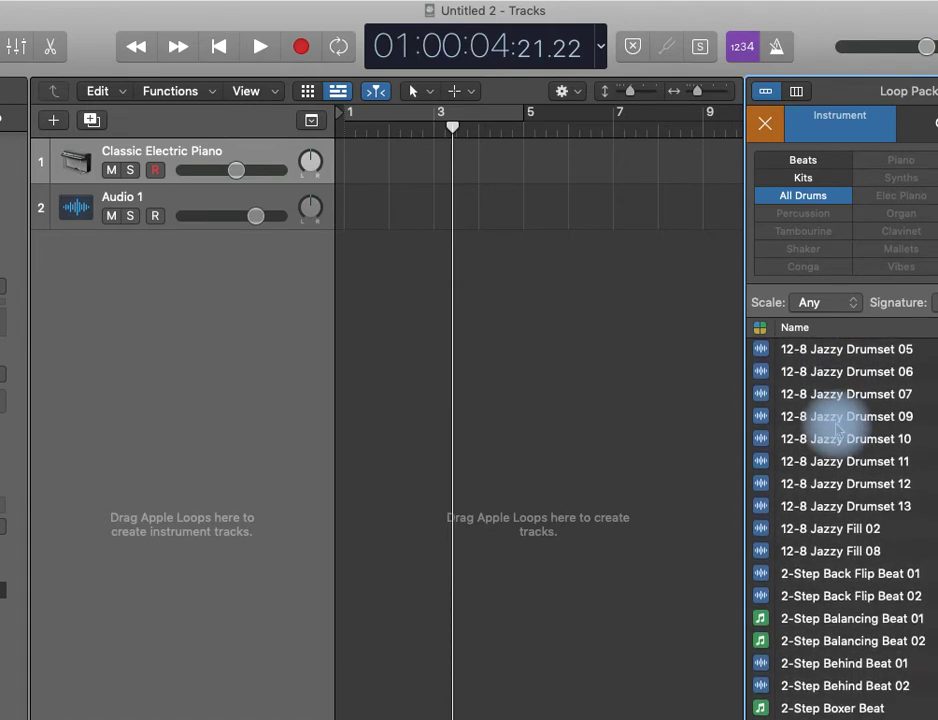
{"action": "scroll", "coordinate": [836, 430], "scroll_direction": "down", "scroll_amount": 5}
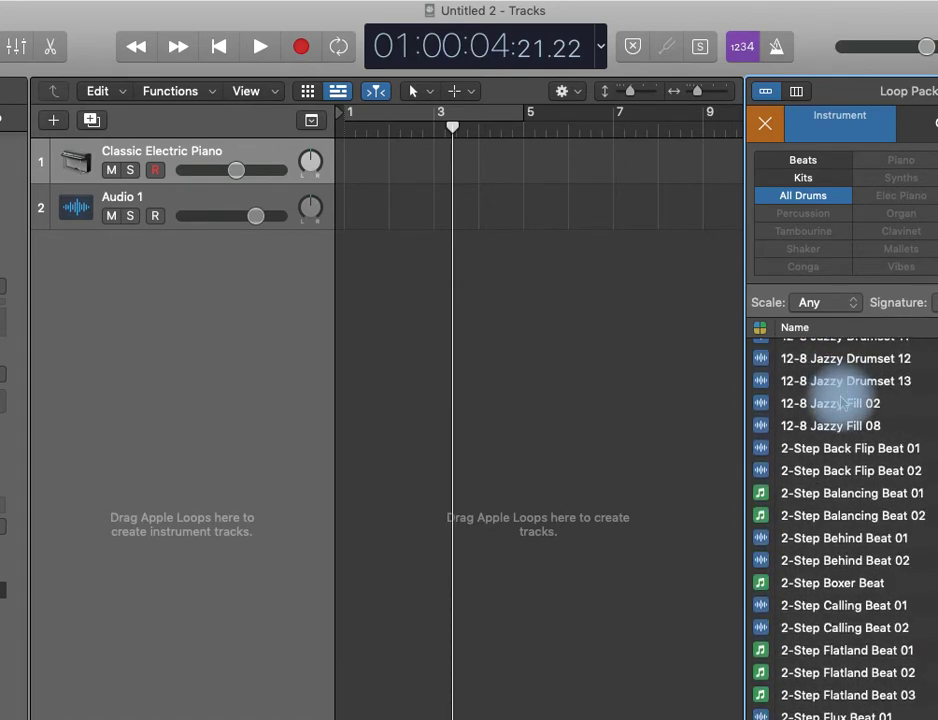
{"action": "scroll", "coordinate": [840, 400], "scroll_direction": "up", "scroll_amount": 8}
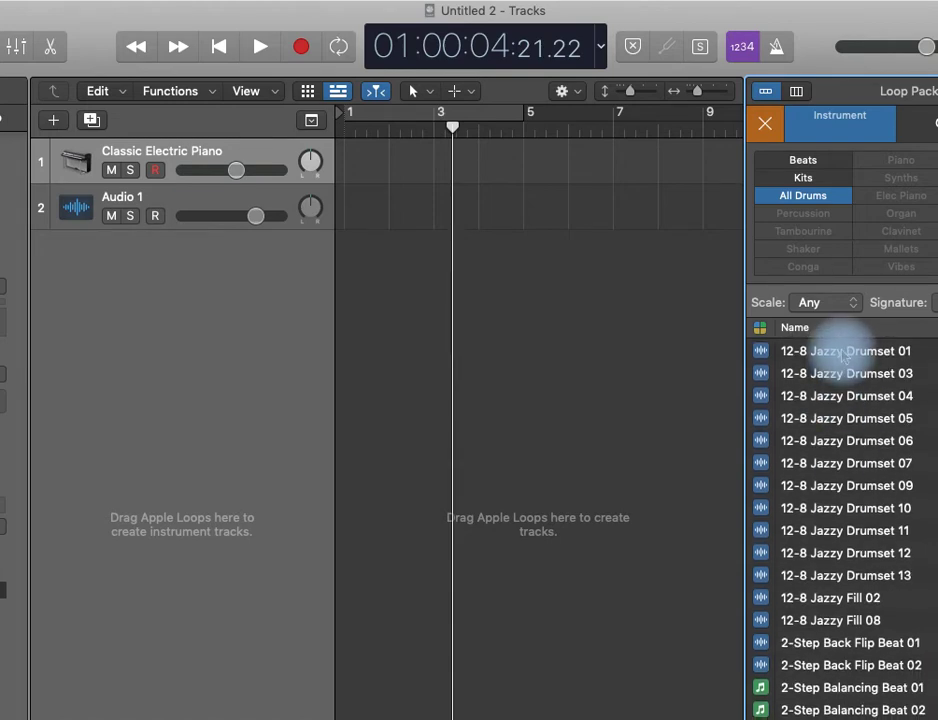
{"action": "left_click", "coordinate": [841, 354]}
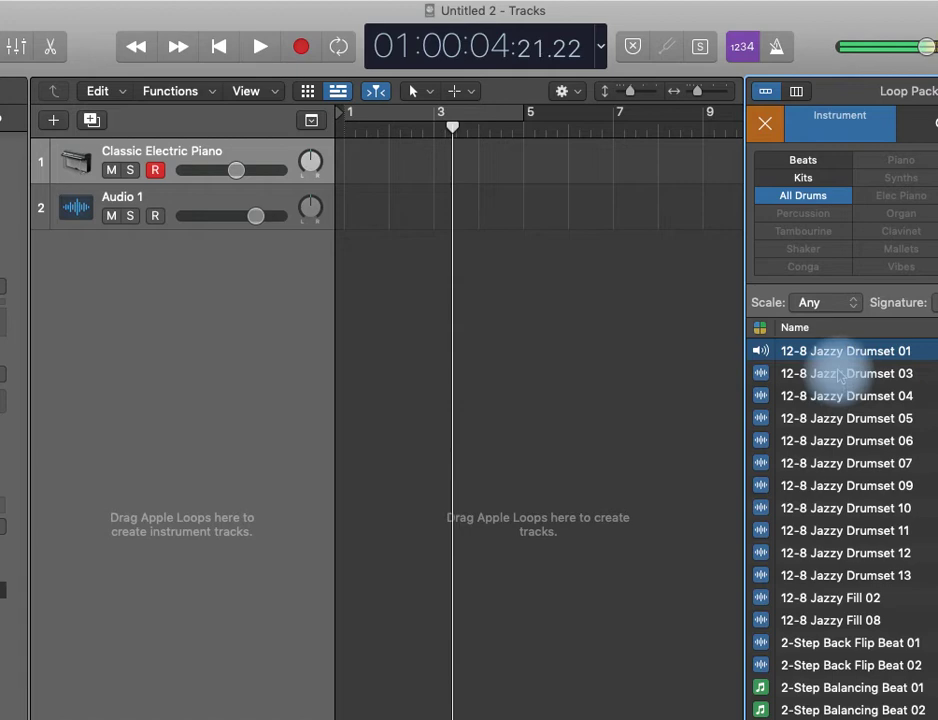
{"action": "left_click", "coordinate": [810, 178]}
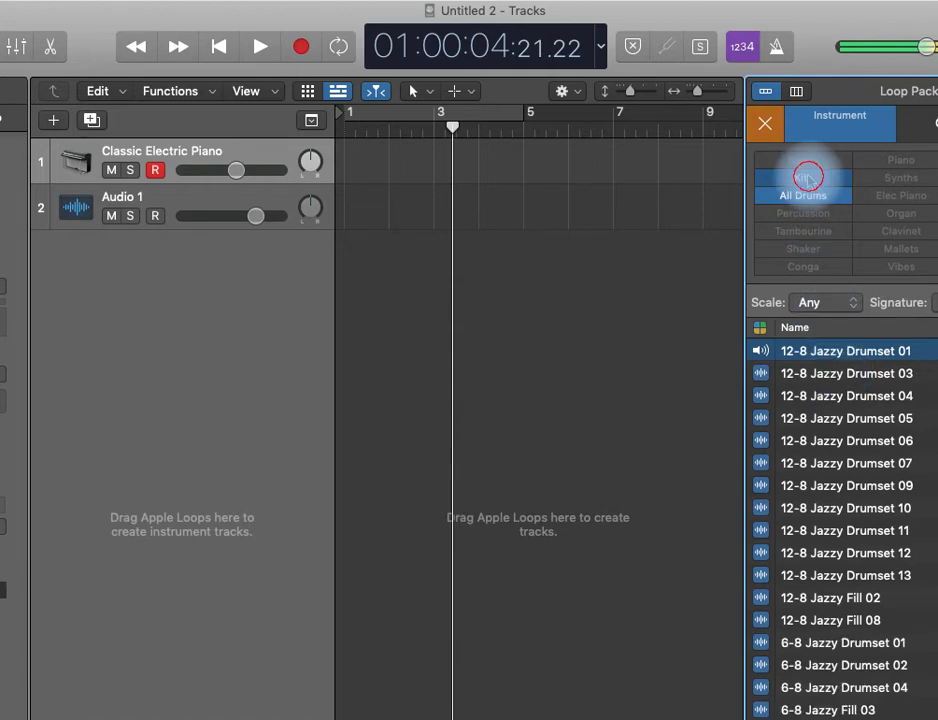
Preview the 12-8 Jazzy Drumset 03 loop and look further through the All Drums loops.
{"action": "left_click", "coordinate": [837, 373]}
{"action": "scroll", "coordinate": [845, 497], "scroll_direction": "down", "scroll_amount": 1}
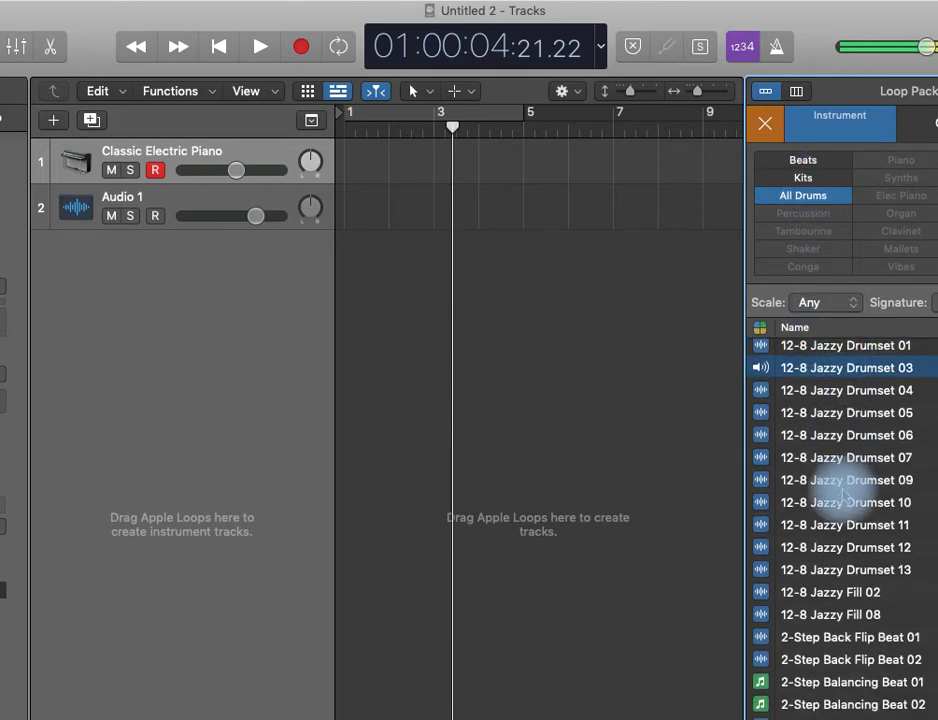
{"action": "scroll", "coordinate": [845, 497], "scroll_direction": "down", "scroll_amount": 5}
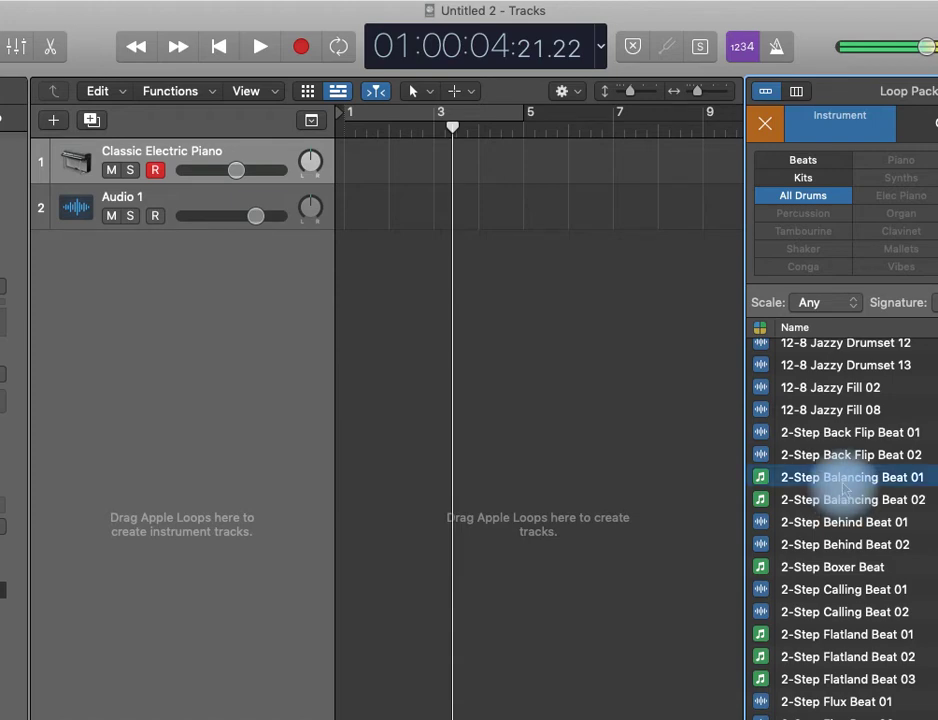
Replace the All Drums filter with Percussion and preview the African Ghost Kit 16 loop.
{"action": "left_click", "coordinate": [803, 195]}
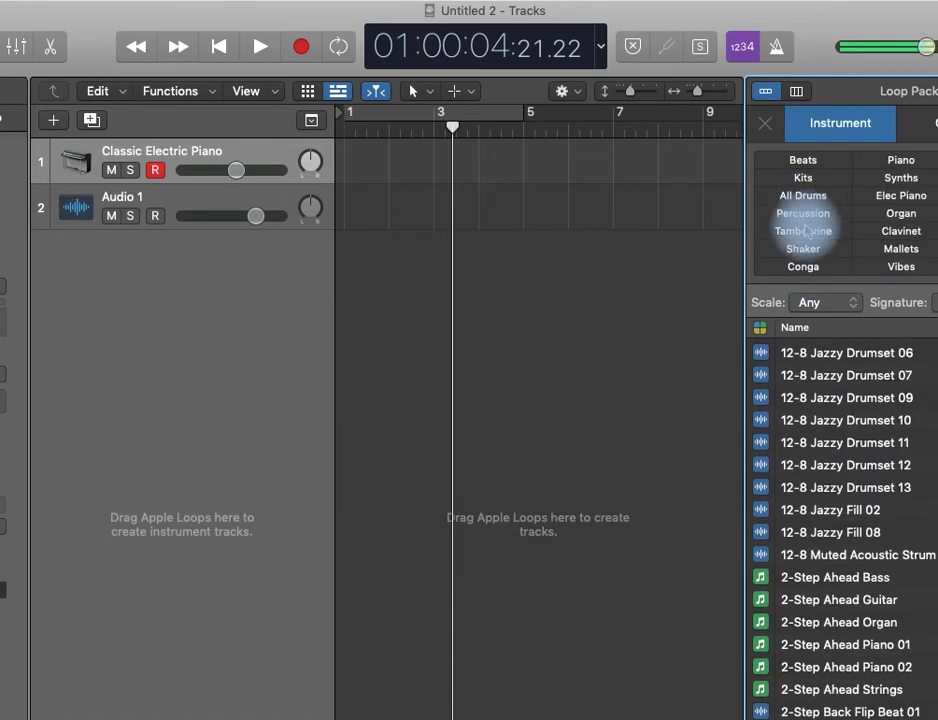
{"action": "left_click", "coordinate": [803, 213]}
{"action": "left_click", "coordinate": [846, 352]}
{"action": "scroll", "coordinate": [846, 586], "scroll_direction": "down", "scroll_amount": 4}
{"action": "scroll", "coordinate": [862, 585], "scroll_direction": "down", "scroll_amount": 2}
{"action": "left_click", "coordinate": [862, 576]}
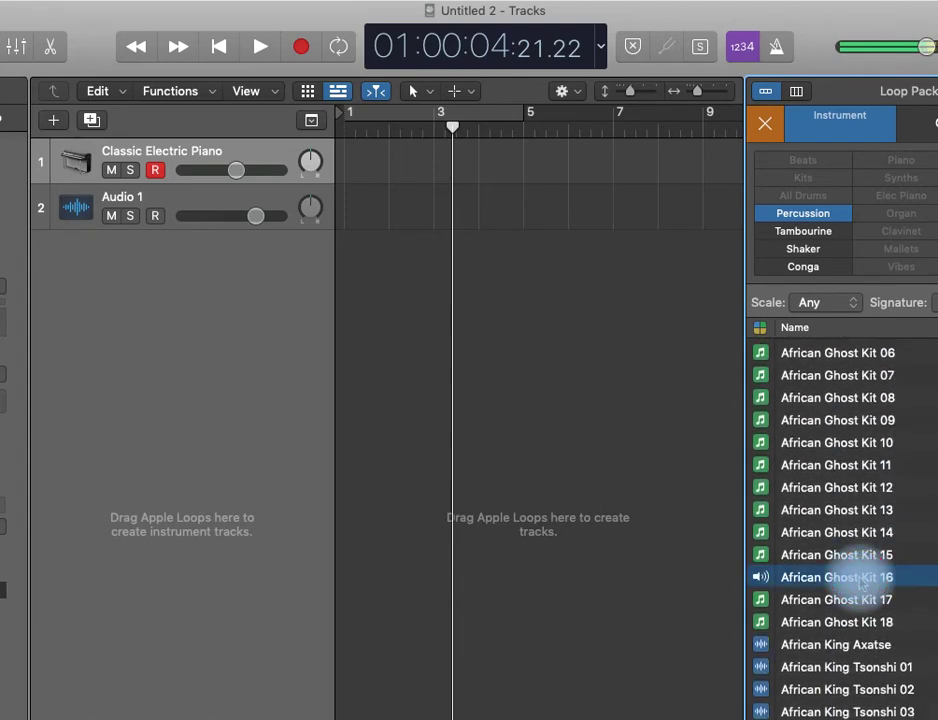
Look through the African percussion loops and preview African Lion Atsimevu 04.
{"action": "scroll", "coordinate": [862, 578], "scroll_direction": "down", "scroll_amount": 3}
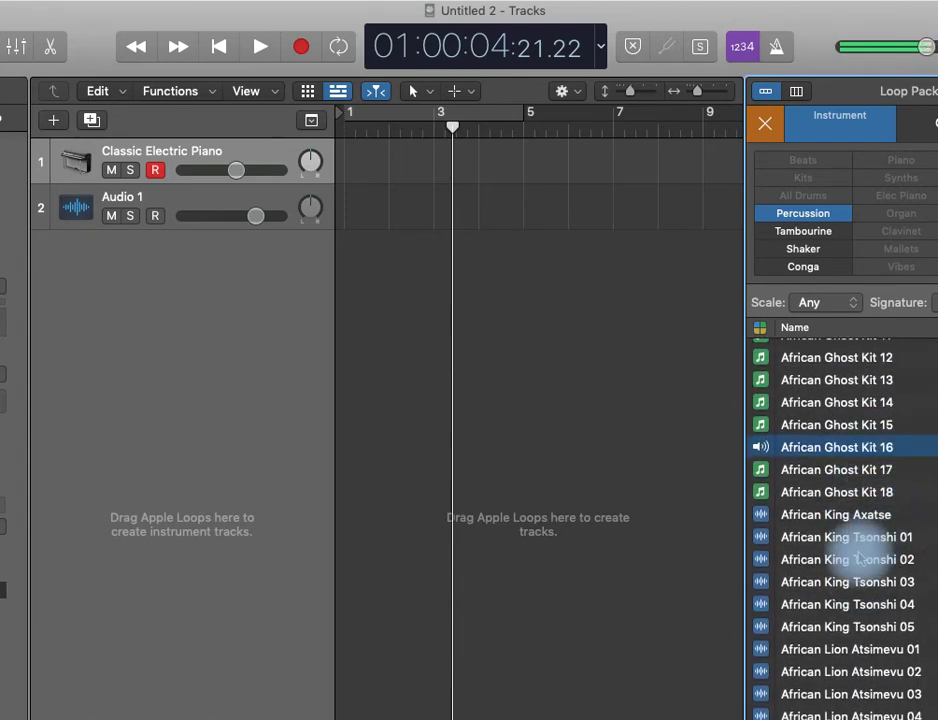
{"action": "scroll", "coordinate": [860, 583], "scroll_direction": "down", "scroll_amount": 2}
{"action": "scroll", "coordinate": [860, 558], "scroll_direction": "up", "scroll_amount": 3}
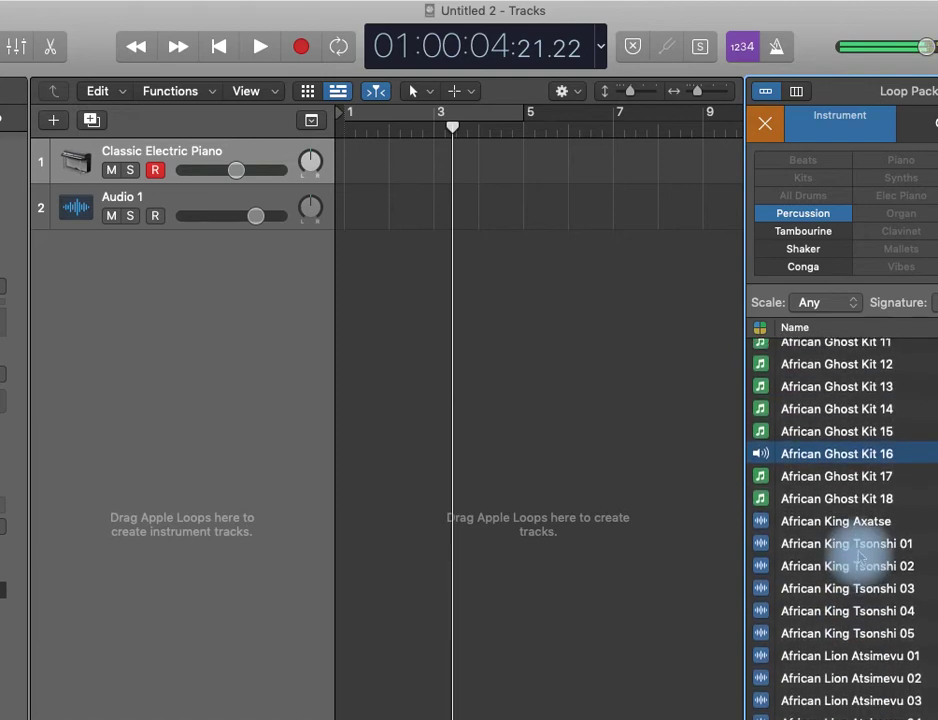
{"action": "scroll", "coordinate": [860, 558], "scroll_direction": "down", "scroll_amount": 4}
{"action": "scroll", "coordinate": [860, 557], "scroll_direction": "down", "scroll_amount": 5}
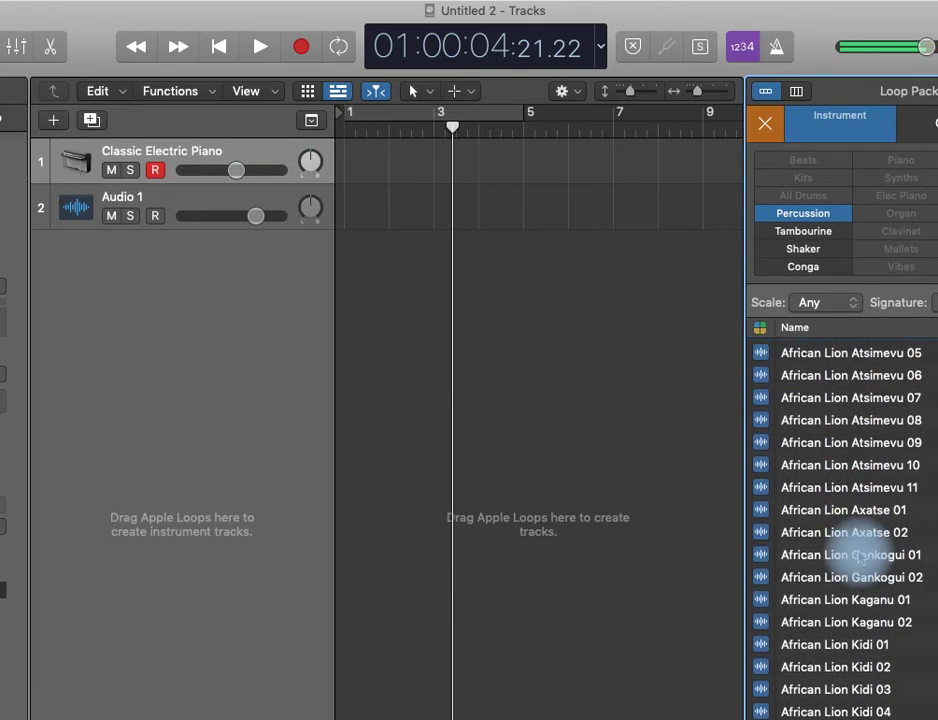
{"action": "scroll", "coordinate": [860, 557], "scroll_direction": "up", "scroll_amount": 3}
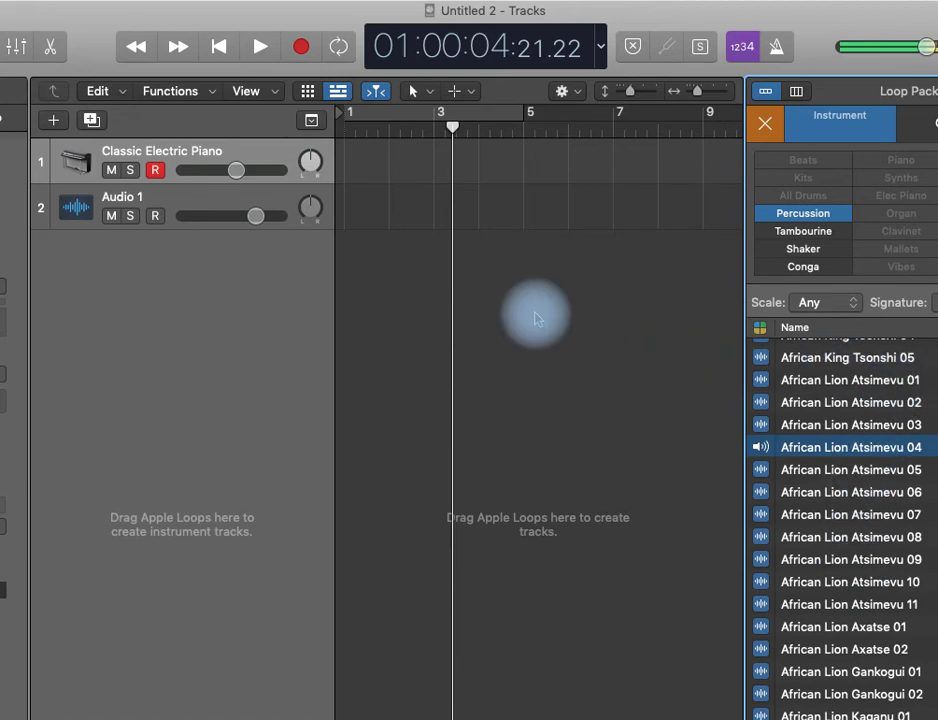
Place the African Lion Atsimevu 04 loop on the Audio 1 track just before bar 2 and play it briefly from its start.
{"action": "left_click_drag", "start_coordinate": [428, 210], "coordinate": [898, 540]}
{"action": "left_click_drag", "start_coordinate": [880, 447], "coordinate": [370, 231]}
{"action": "left_click_drag", "start_coordinate": [372, 130], "coordinate": [368, 135]}
{"action": "key", "text": "space"}
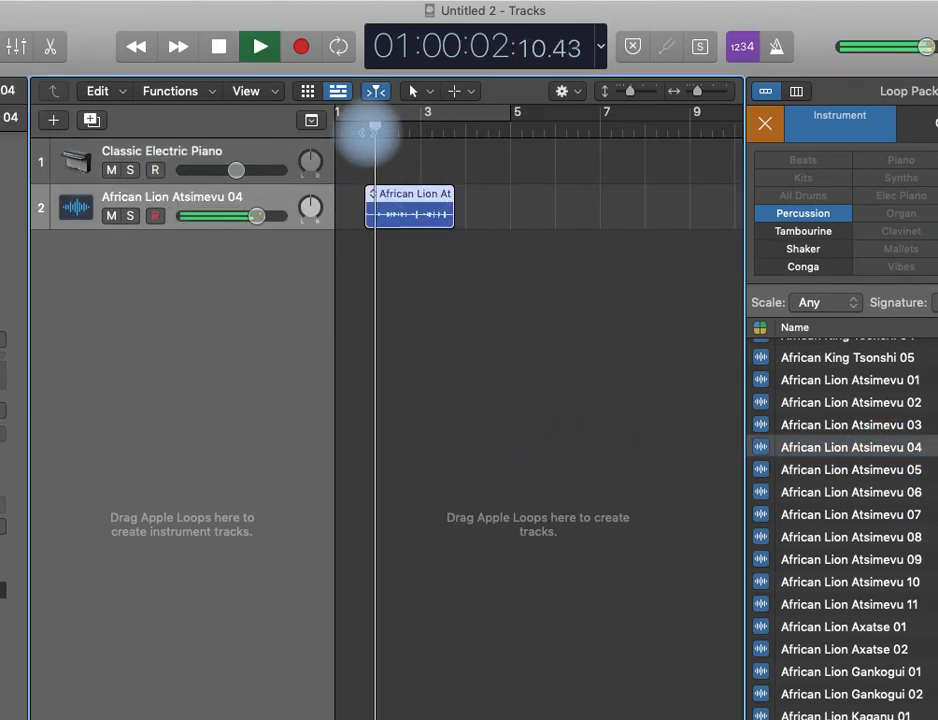
{"action": "key", "text": "space"}
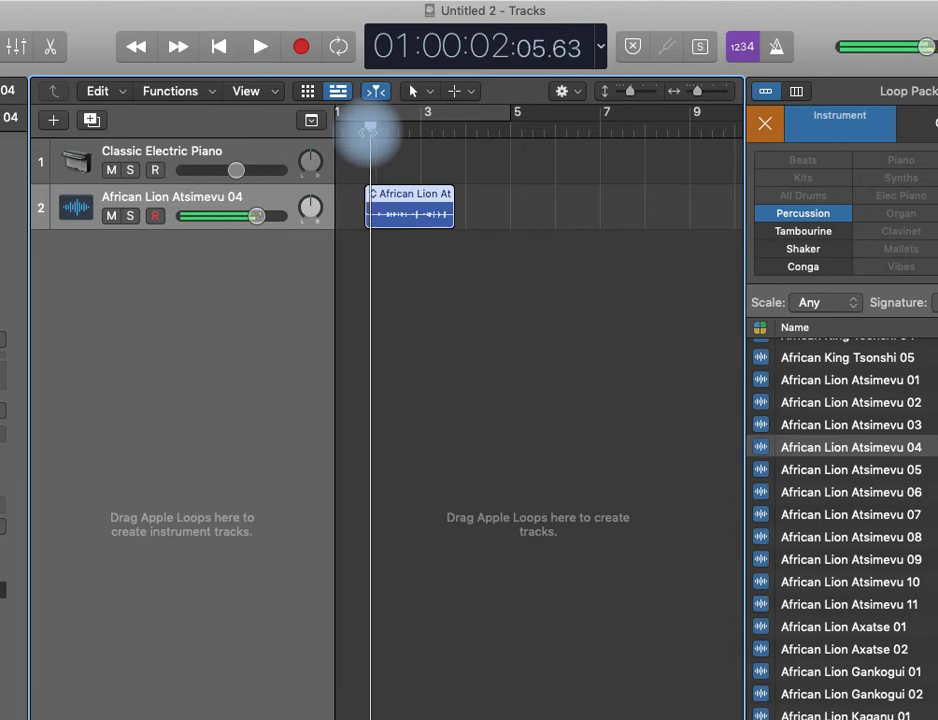
Delete the African Lion Atsimevu 04 region from the audio track and look through more percussion loops.
{"action": "left_click", "coordinate": [433, 226]}
{"action": "key", "text": "Delete"}
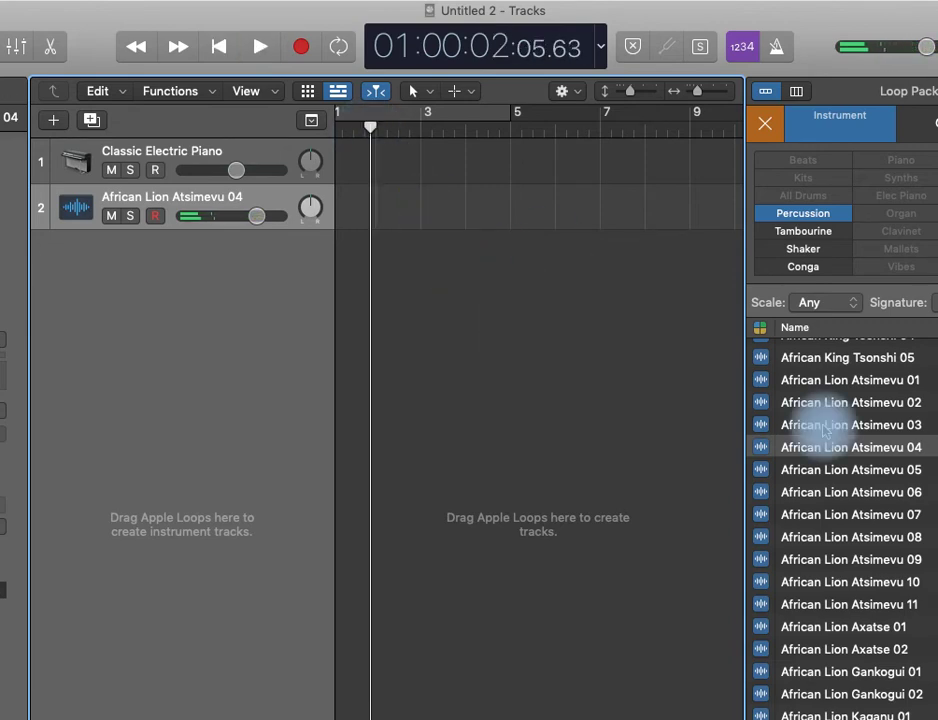
{"action": "scroll", "coordinate": [845, 530], "scroll_direction": "up", "scroll_amount": 6}
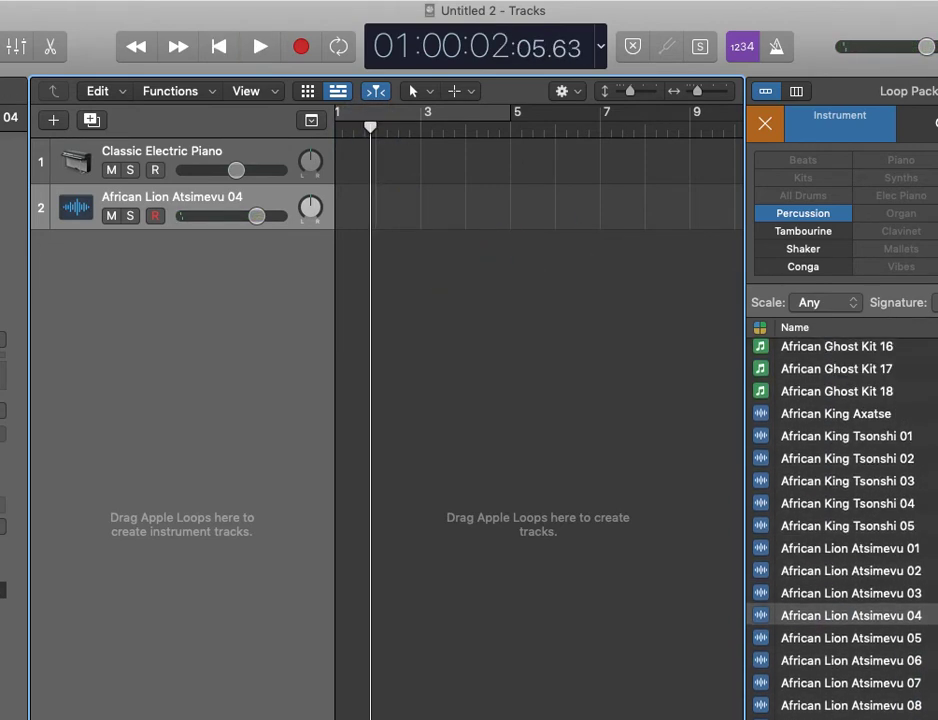
{"action": "scroll", "coordinate": [904, 356], "scroll_direction": "up", "scroll_amount": 5}
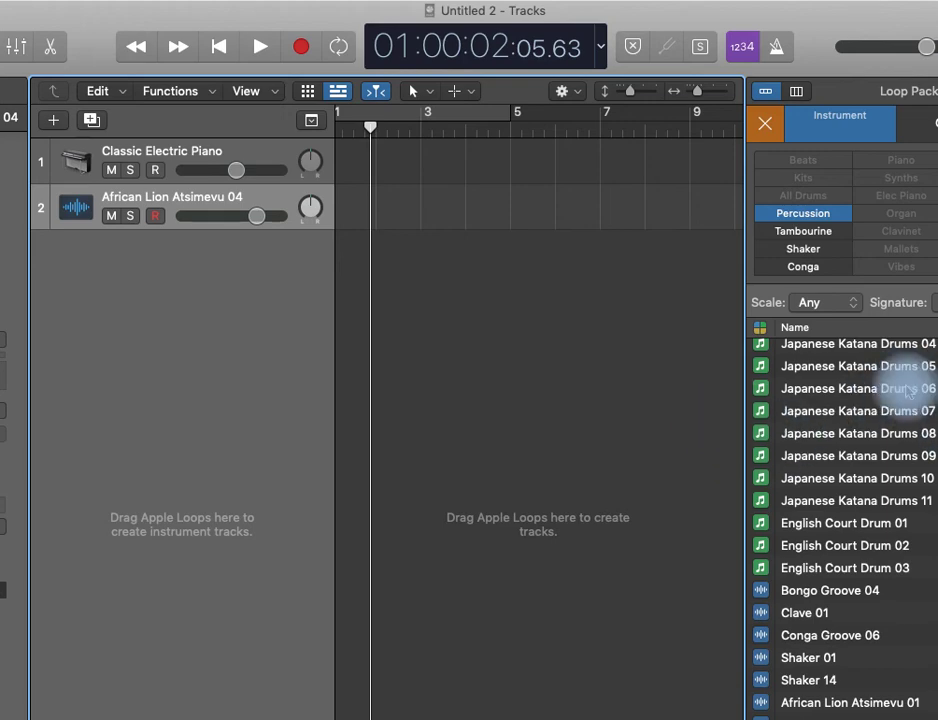
Try the Beats & Time (Large) display, switch it to Beats & Project (Large), and set the project tempo to 99.
{"action": "left_click", "coordinate": [601, 44]}
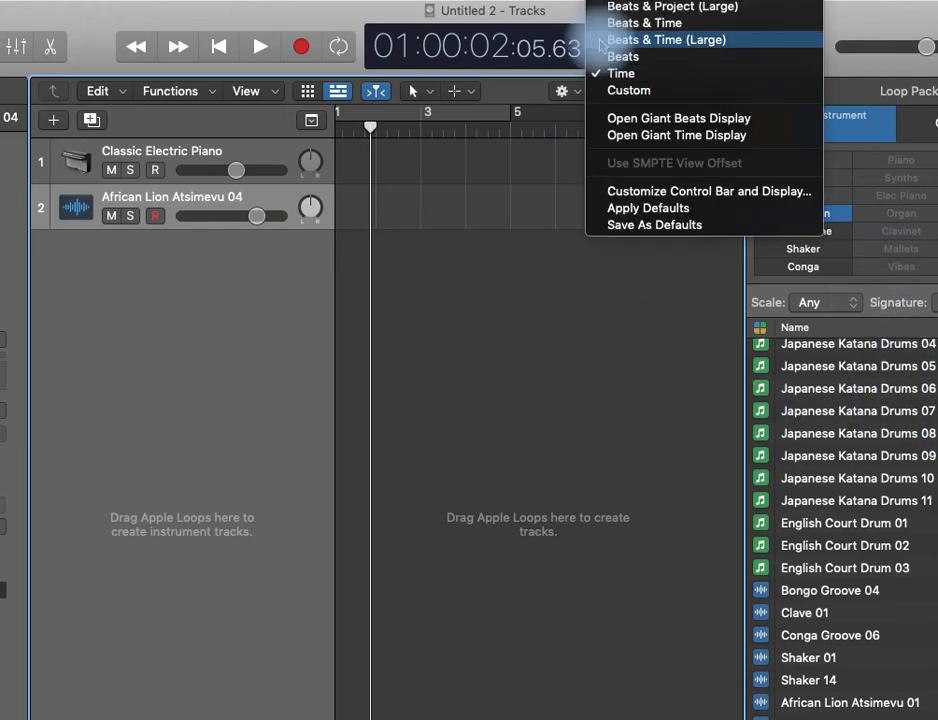
{"action": "left_click", "coordinate": [613, 40]}
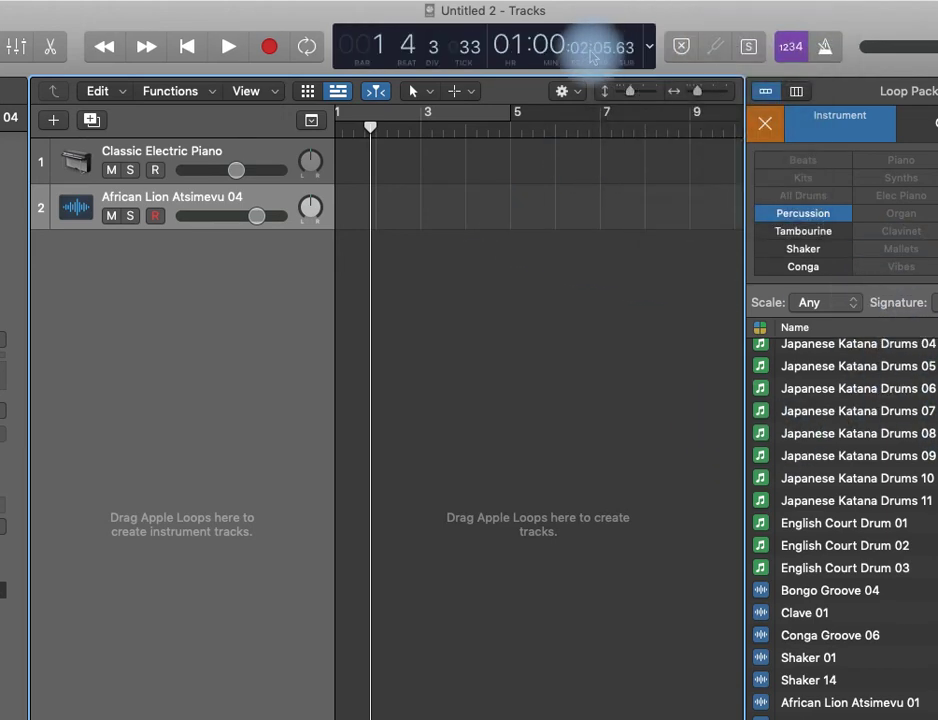
{"action": "left_click", "coordinate": [648, 50]}
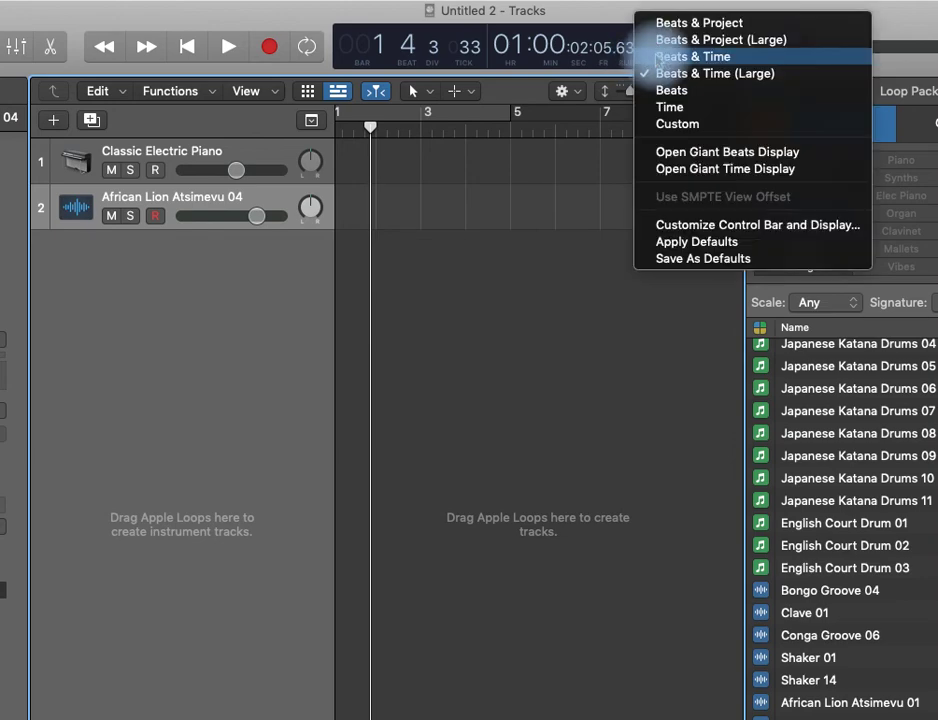
{"action": "left_click", "coordinate": [668, 38]}
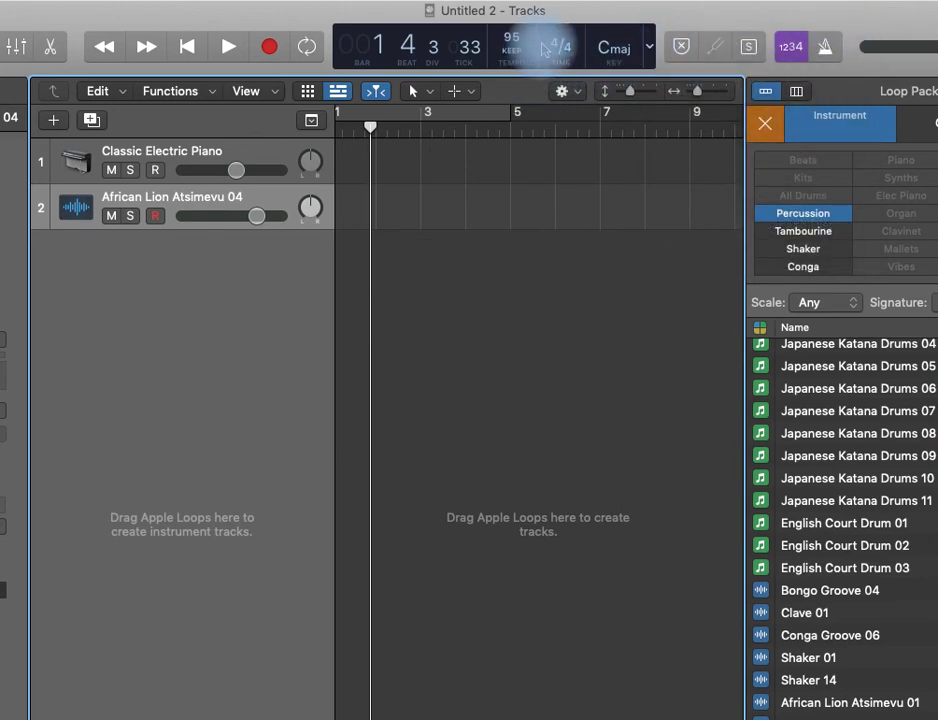
{"action": "mouse_move", "coordinate": [513, 40]}
{"action": "left_mouse_down"}
{"action": "mouse_move", "coordinate": [510, 62]}
{"action": "mouse_move", "coordinate": [511, 41]}
{"action": "left_mouse_up"}
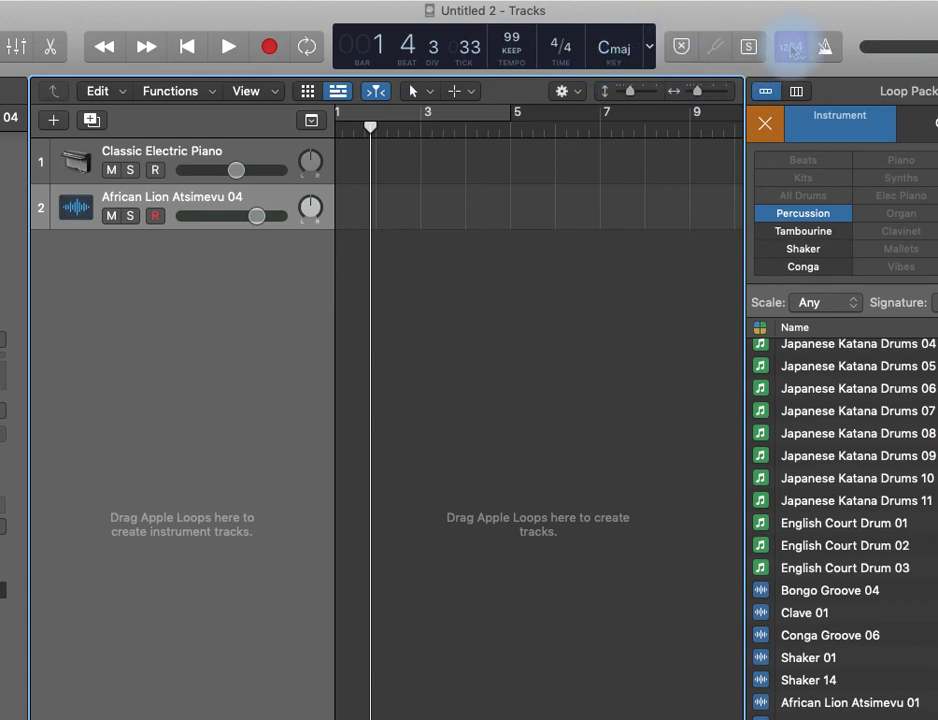
Play the project with the metronome click on, switch the click off, and move the playhead back to bar 3, beat 4.
{"action": "left_click", "coordinate": [822, 52]}
{"action": "key", "text": "space"}
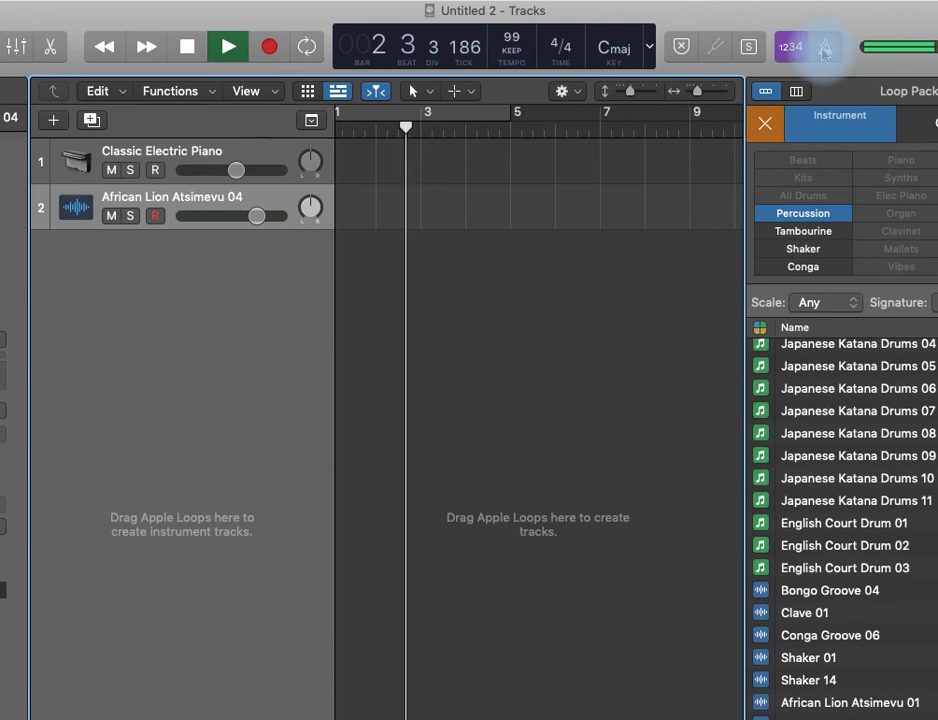
{"action": "left_click", "coordinate": [822, 50]}
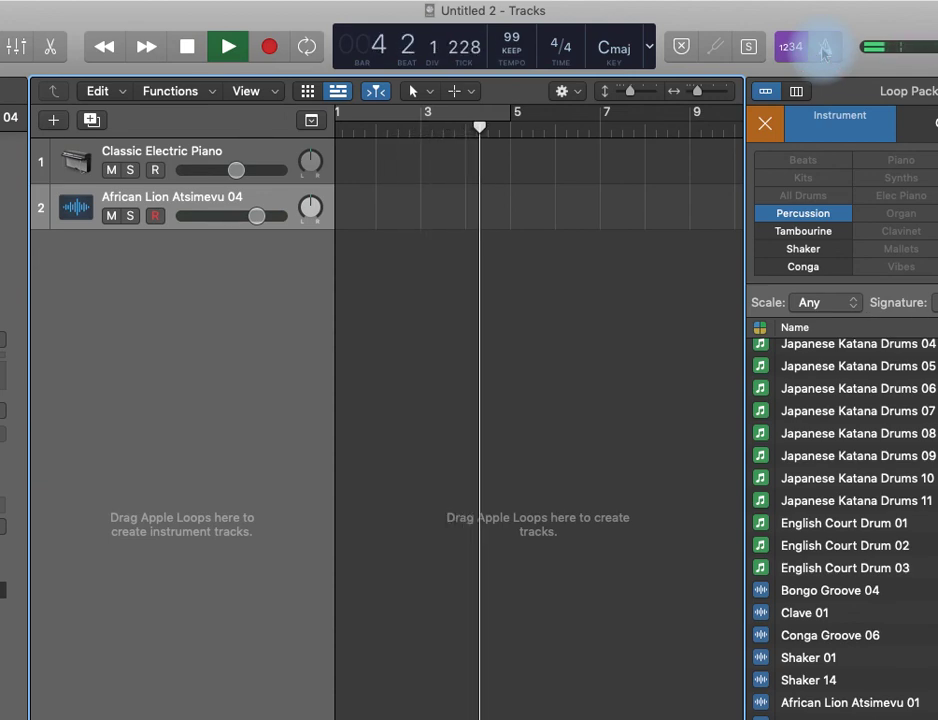
{"action": "key", "text": "space"}
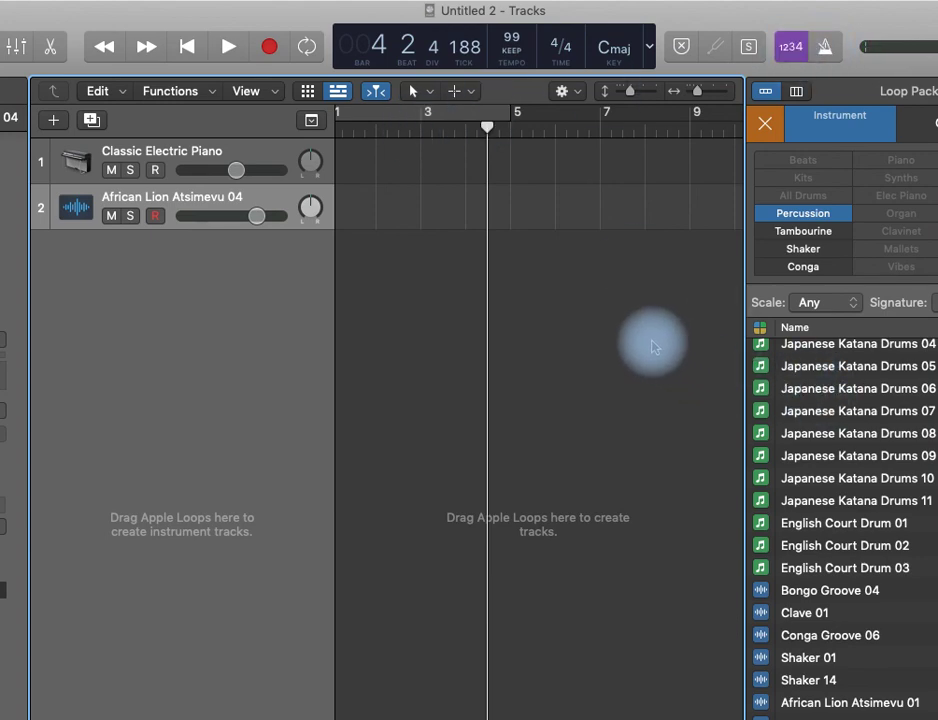
{"action": "left_click_drag", "start_coordinate": [486, 127], "coordinate": [455, 127]}
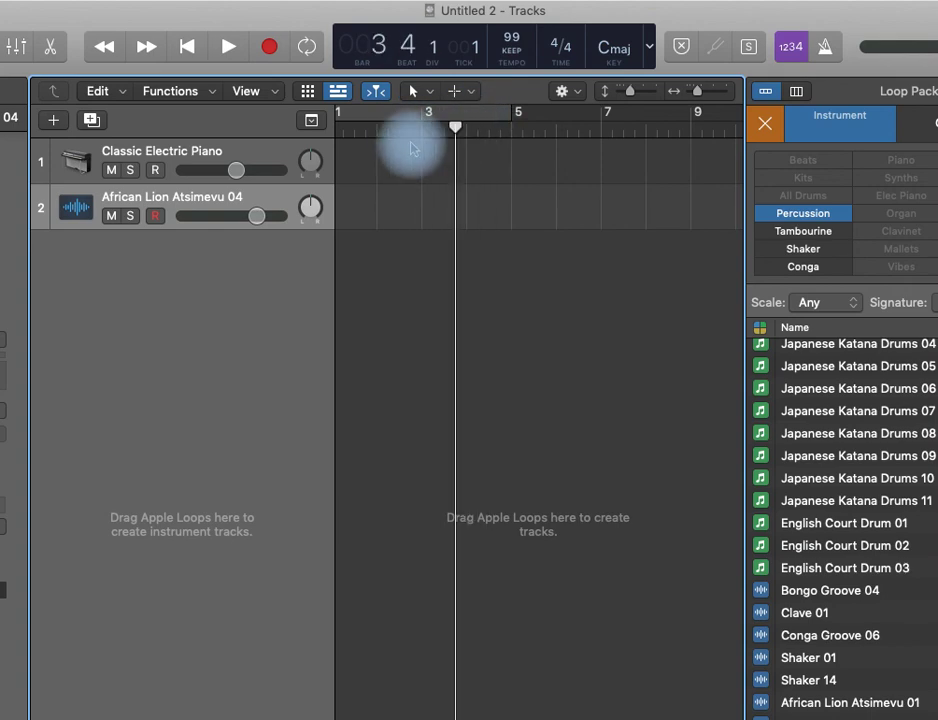